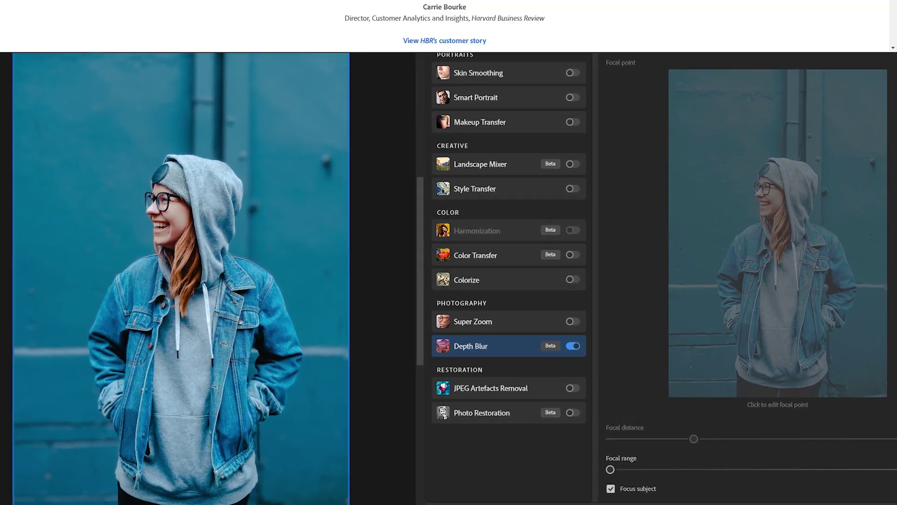
- Read the Adobe Sensei web page from the analytics section down to the marketing section
{"action": "scroll", "coordinate": [832, 133], "scroll_direction": "down", "scroll_amount": 3}
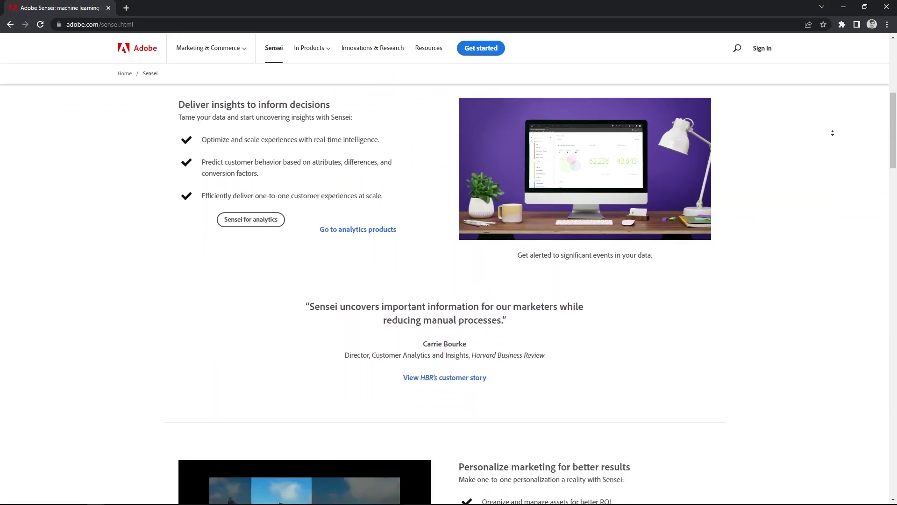
{"action": "scroll", "coordinate": [832, 133], "scroll_direction": "down", "scroll_amount": 5}
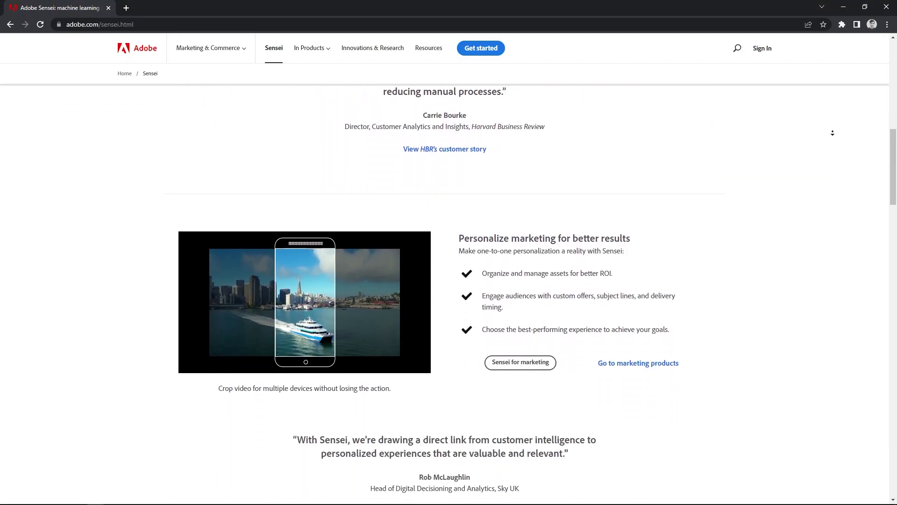
{"action": "scroll", "coordinate": [832, 133], "scroll_direction": "down", "scroll_amount": 2}
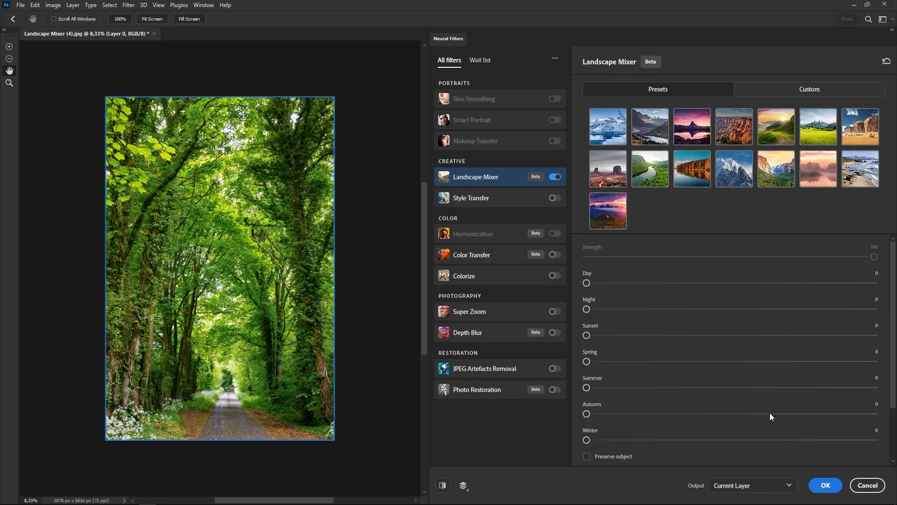
- Raise the Landscape Mixer's Autumn setting on the green forest road photo, and open Neural Filters for fall.jpg
{"action": "left_click", "coordinate": [770, 413]}
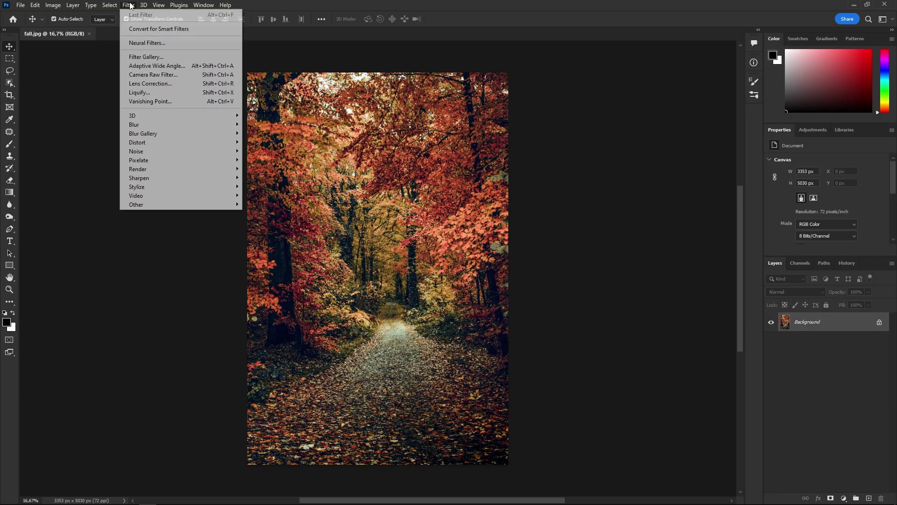
{"action": "left_click", "coordinate": [129, 5]}
{"action": "left_click", "coordinate": [199, 43]}
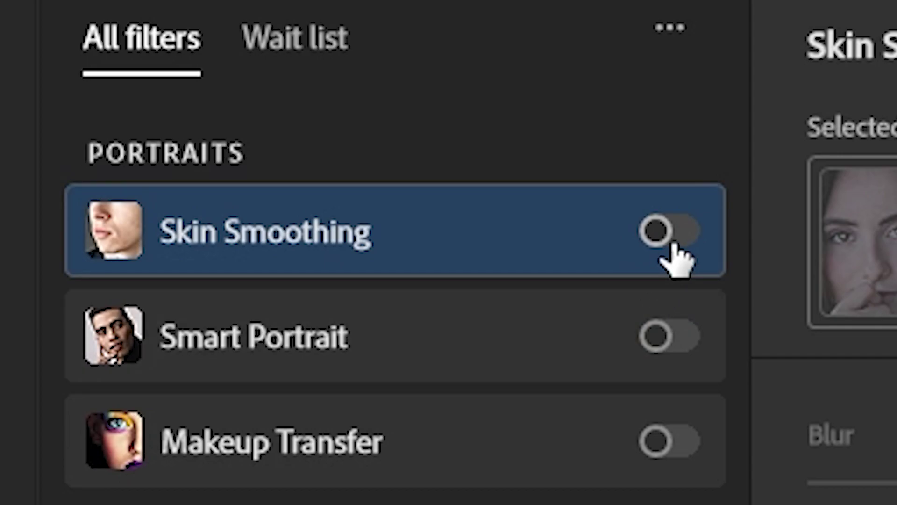
- Turn on Skin Smoothing for the woman's portrait and raise Blur to about 89 and Smoothness to +42
{"action": "left_click", "coordinate": [668, 236]}
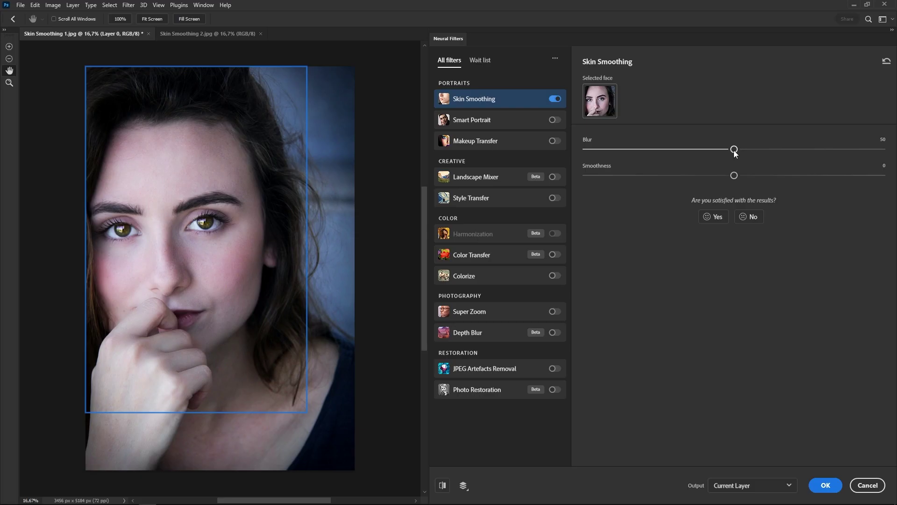
{"action": "left_click_drag", "start_coordinate": [494, 238], "coordinate": [737, 264]}
{"action": "left_click_drag", "start_coordinate": [734, 175], "coordinate": [858, 175]}
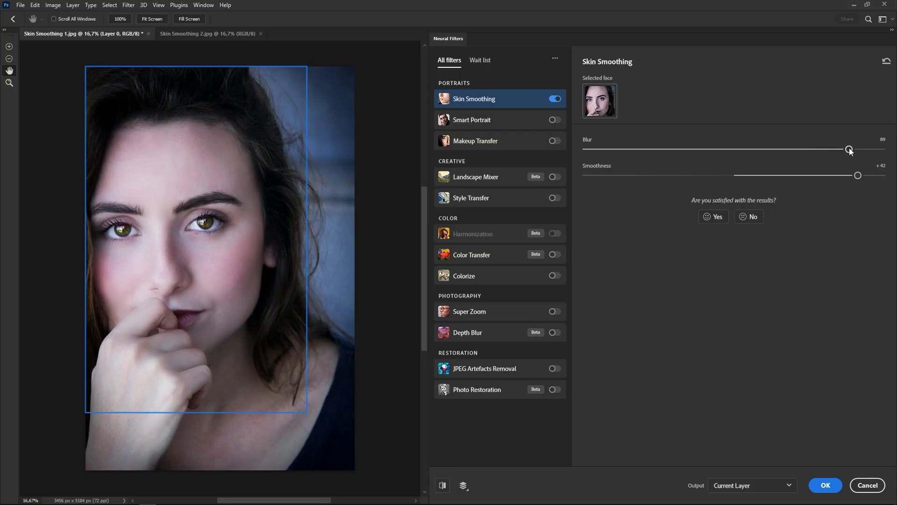
- Lower Skin Smoothing's Blur to 0 and Smoothness to -50, and apply the filter to the woman's portrait
{"action": "left_click_drag", "start_coordinate": [847, 149], "coordinate": [795, 149]}
{"action": "left_click_drag", "start_coordinate": [861, 175], "coordinate": [564, 176]}
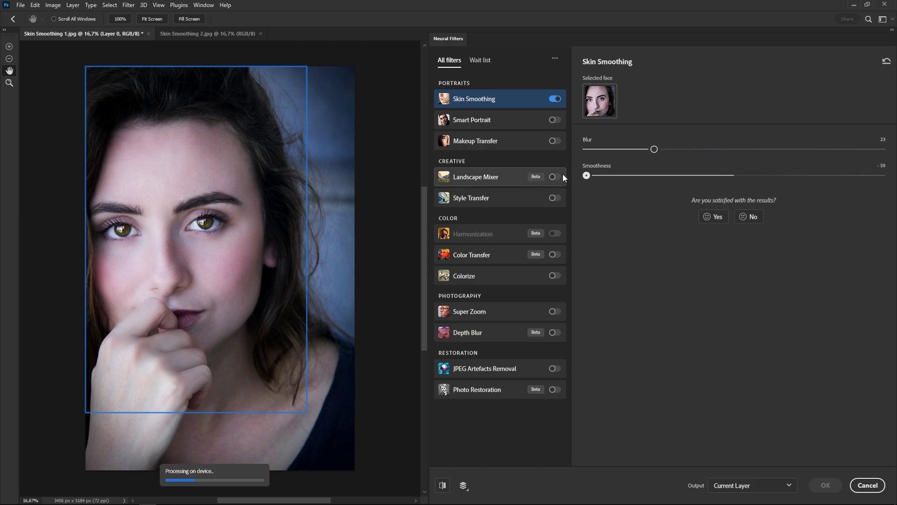
{"action": "left_click_drag", "start_coordinate": [654, 149], "coordinate": [587, 150]}
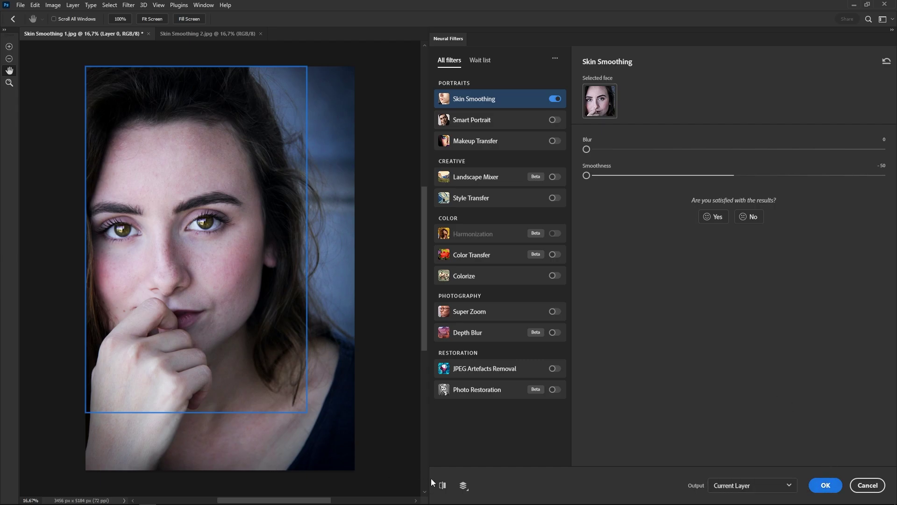
{"action": "left_click", "coordinate": [826, 486]}
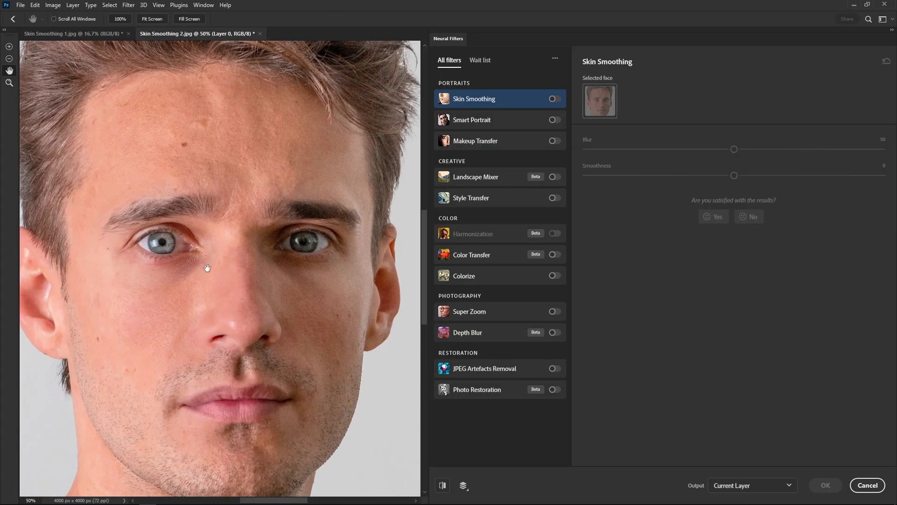
- Turn on Skin Smoothing for the man's portrait and compare the filtered face with the original
{"action": "left_click", "coordinate": [208, 269], "text": "alt"}
{"action": "left_click", "coordinate": [554, 99]}
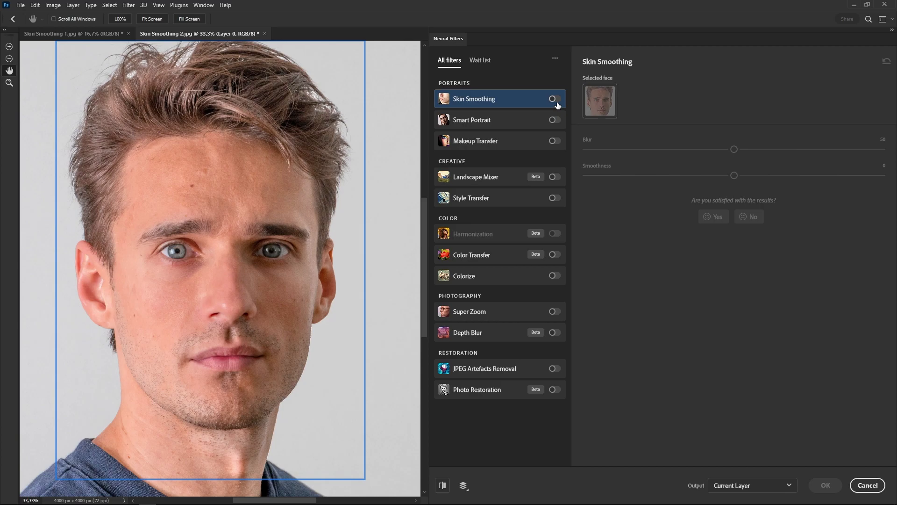
{"action": "left_click", "coordinate": [444, 485]}
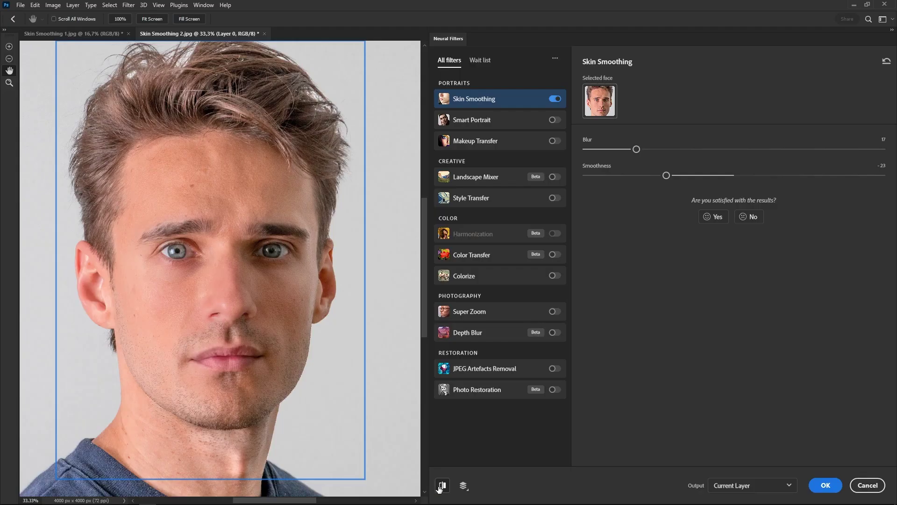
{"action": "left_click", "coordinate": [440, 487]}
{"action": "left_click", "coordinate": [439, 487]}
- Raise both Blur and Smoothness to their maximum on the man's portrait
{"action": "left_click_drag", "start_coordinate": [628, 149], "coordinate": [883, 150]}
{"action": "left_click_drag", "start_coordinate": [845, 175], "coordinate": [883, 176]}
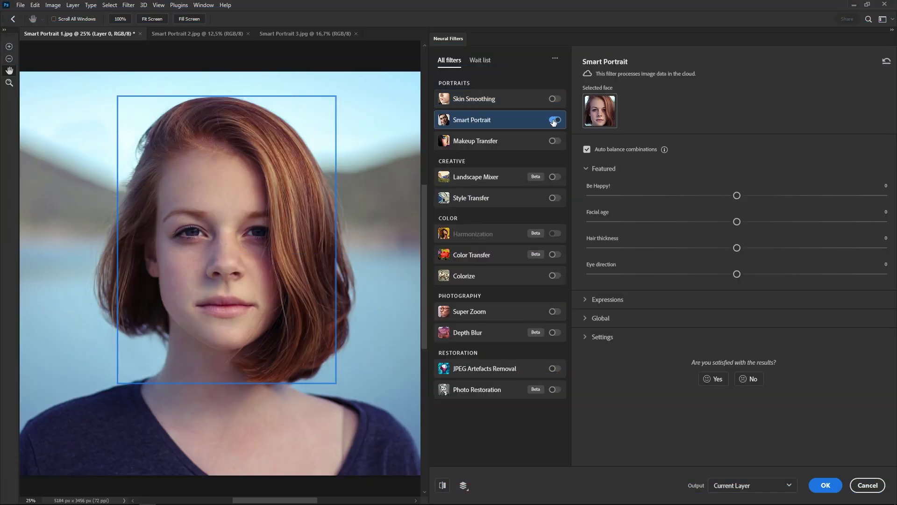
- Use Smart Portrait on the red-haired woman: set Be Happy! to +21, increase it further, and try a strong Surprise expression
{"action": "left_click", "coordinate": [800, 196]}
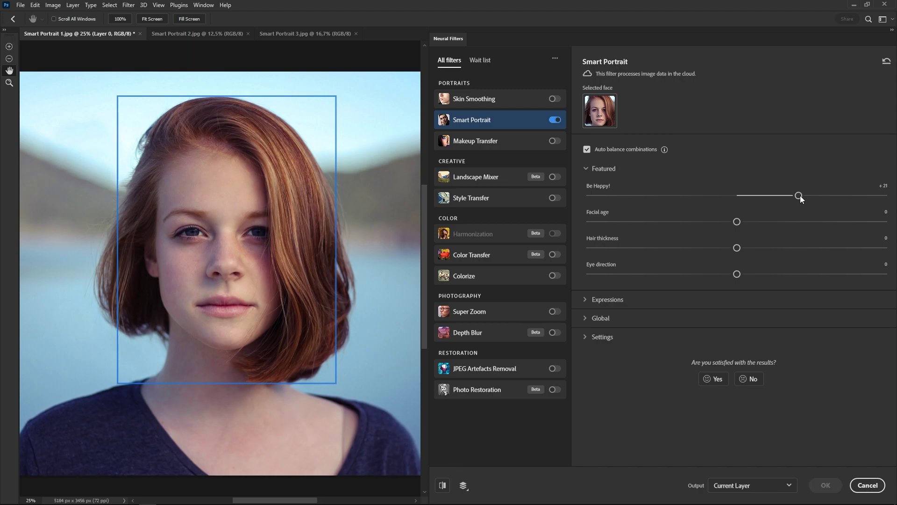
{"action": "left_click", "coordinate": [863, 196]}
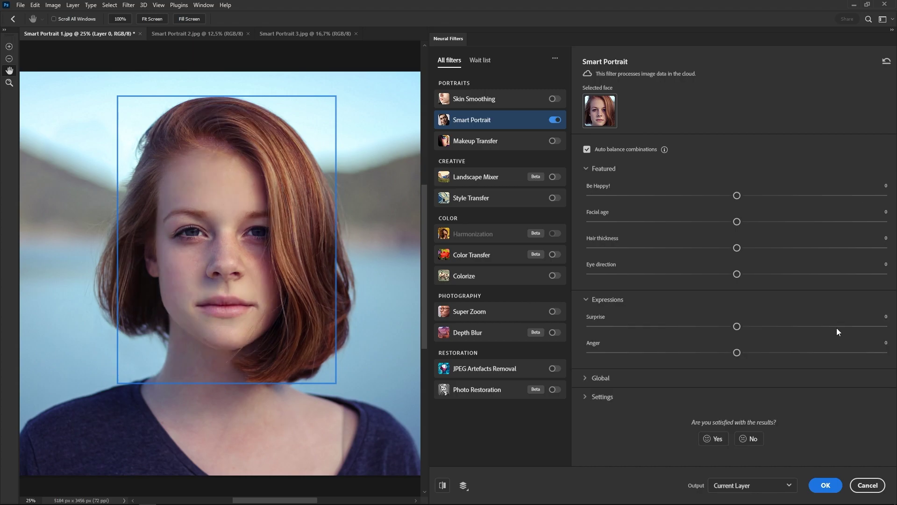
{"action": "left_click", "coordinate": [845, 326]}
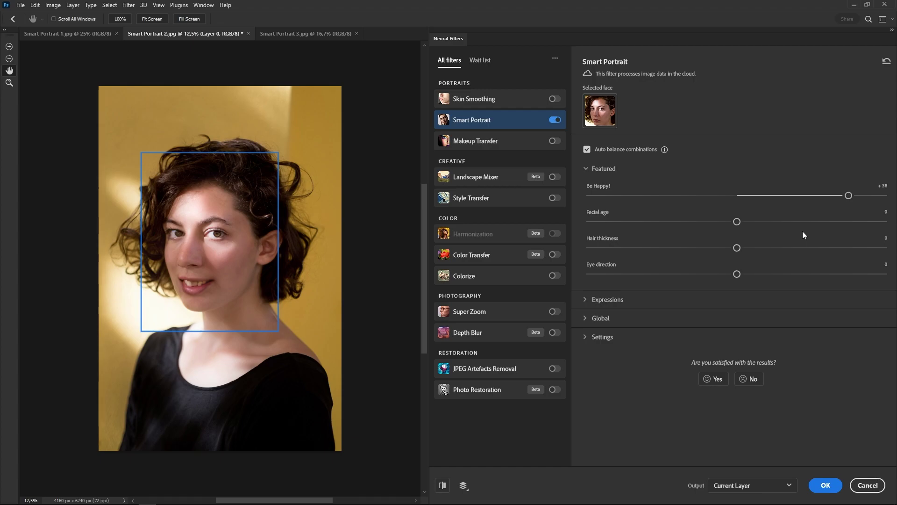
- Inspect the generated smile and teeth of the curly-haired woman up close, and return to the whole portrait
{"action": "scroll", "coordinate": [190, 288], "scroll_direction": "up", "scroll_amount": 3}
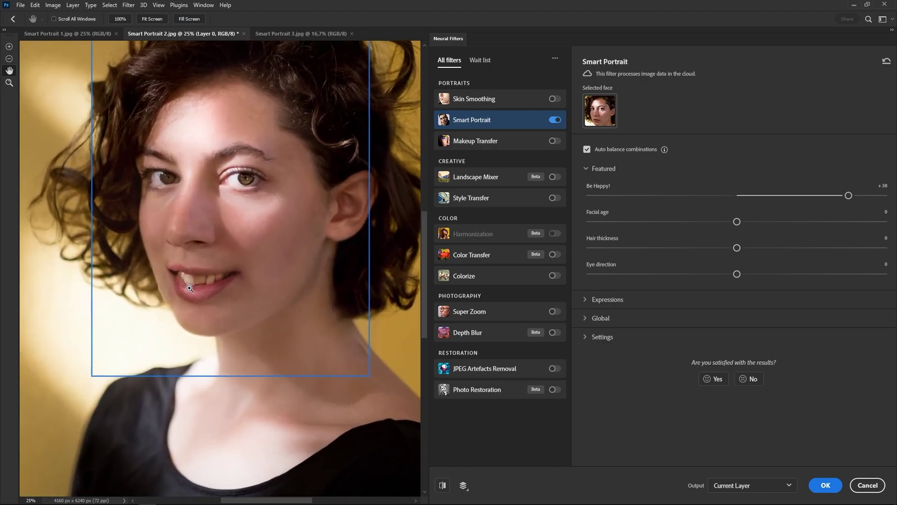
{"action": "scroll", "coordinate": [190, 289], "scroll_direction": "up", "scroll_amount": 2}
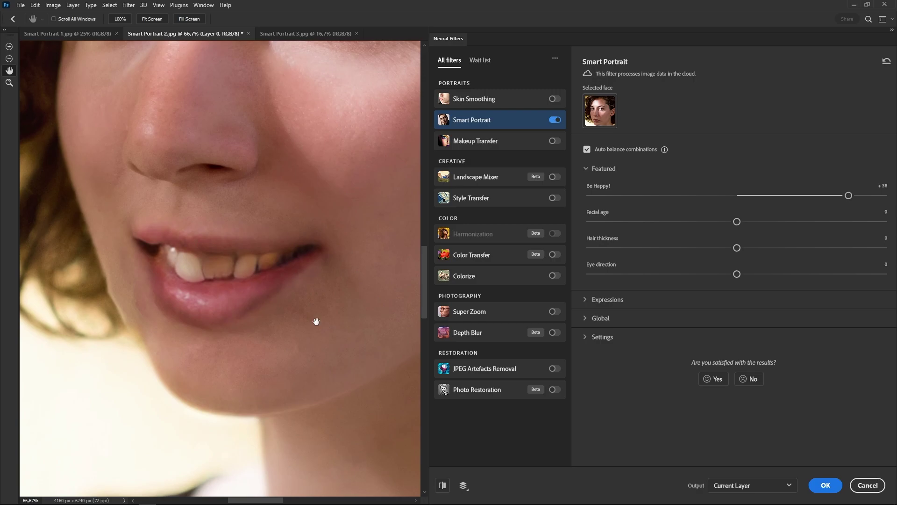
{"action": "right_click", "coordinate": [316, 321]}
{"action": "left_click", "coordinate": [334, 327]}
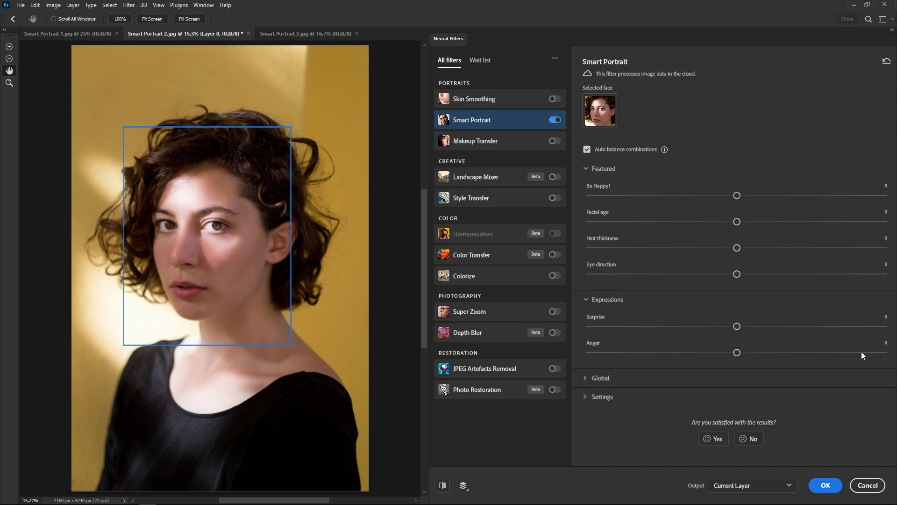
- Set the Anger expression to +50 for the curly-haired woman and check her altered face up close
{"action": "left_click", "coordinate": [883, 352]}
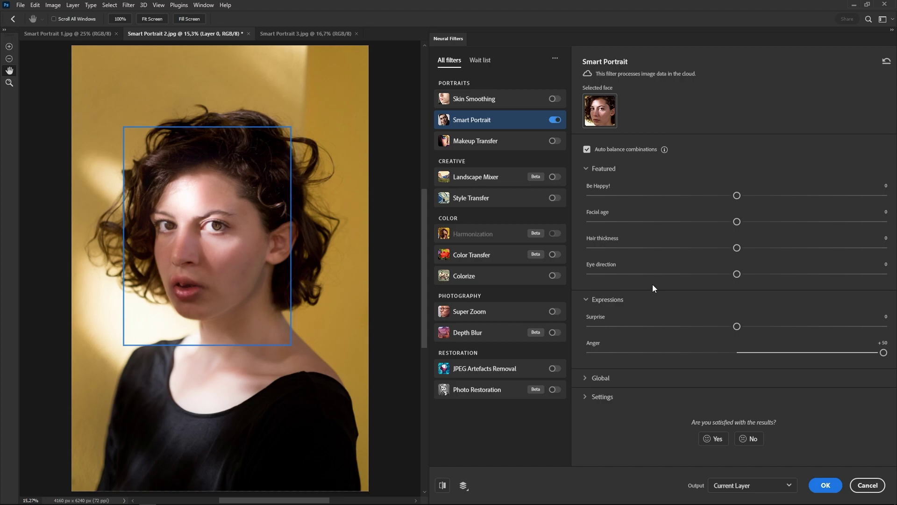
{"action": "scroll", "coordinate": [215, 264], "scroll_direction": "up", "scroll_amount": 4}
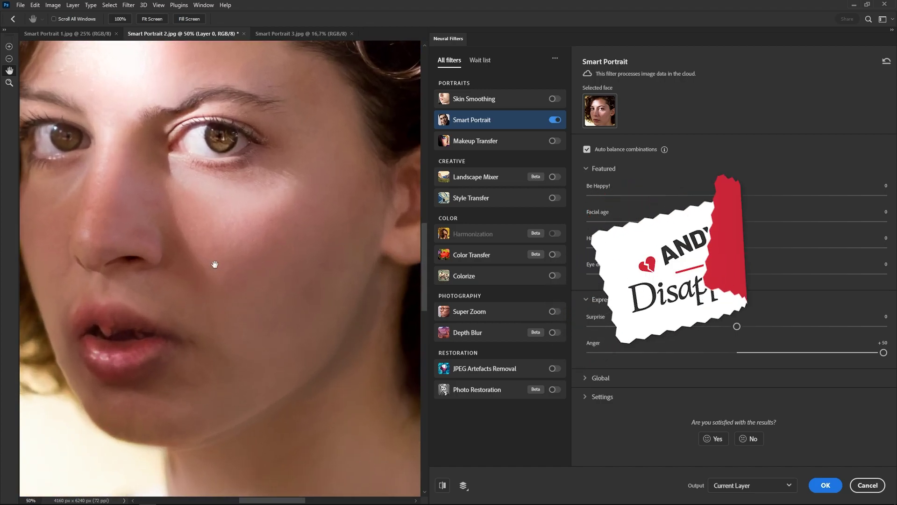
{"action": "left_click_drag", "start_coordinate": [214, 265], "coordinate": [297, 284]}
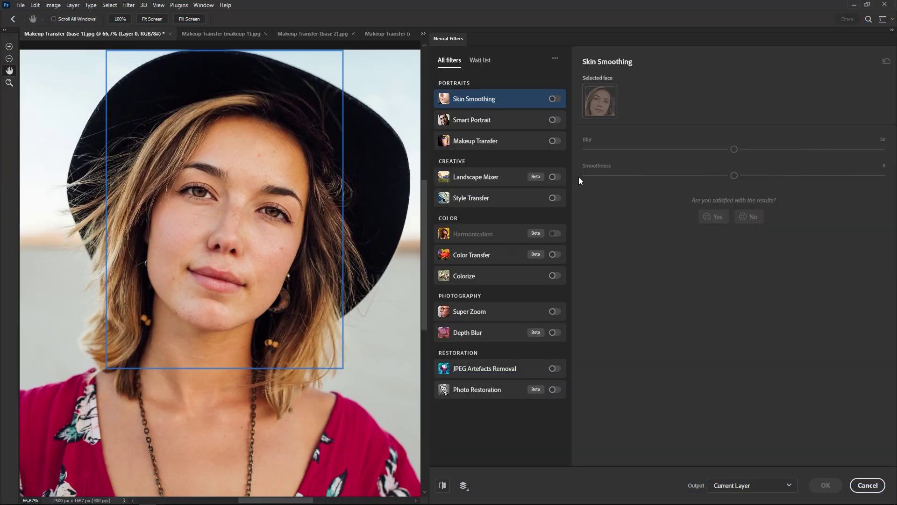
- Turn on Makeup Transfer for the woman in the black hat, with Makeup Transfer (makeup 1).jpg as the reference image
{"action": "left_click", "coordinate": [531, 145]}
{"action": "left_click", "coordinate": [554, 141]}
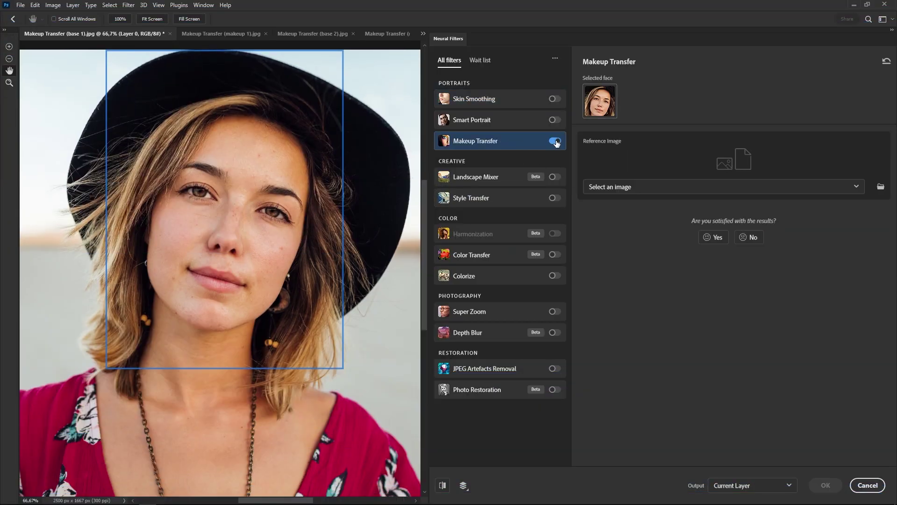
{"action": "left_click", "coordinate": [672, 190]}
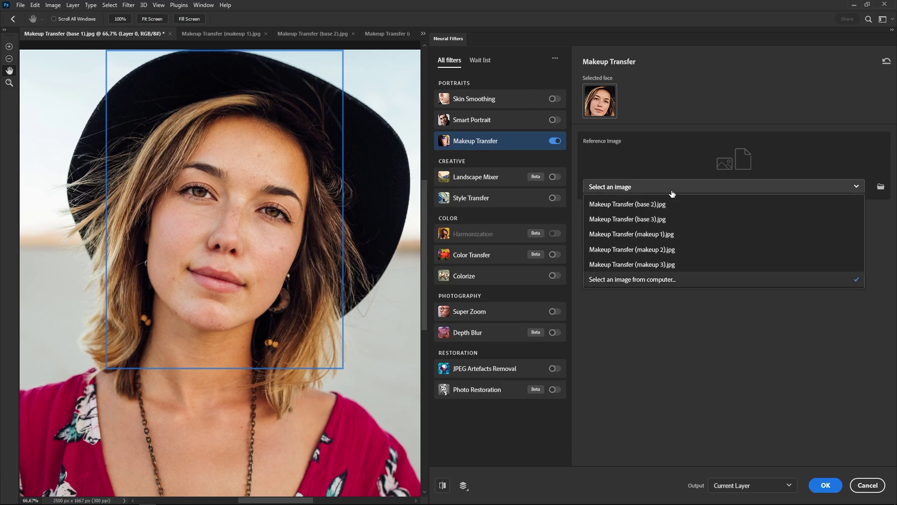
{"action": "left_click", "coordinate": [671, 234]}
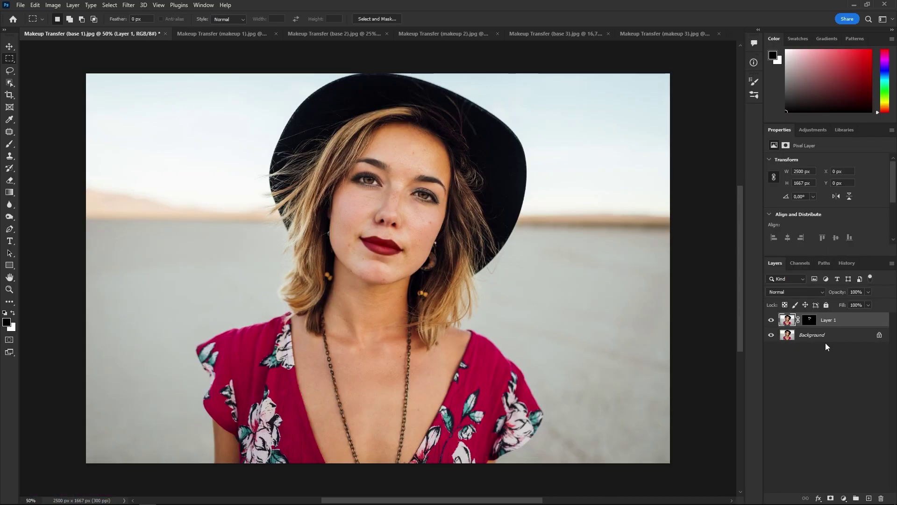
- Paint black on Layer 1's mask around the woman's mouth with the Brush at 20% opacity to tone down the makeup effect
{"action": "left_click", "coordinate": [809, 319]}
{"action": "scroll", "coordinate": [378, 259], "scroll_direction": "up", "scroll_amount": 3}
{"action": "mouse_move", "coordinate": [375, 262]}
{"action": "left_mouse_down"}
{"action": "mouse_move", "coordinate": [311, 228]}
{"action": "mouse_move", "coordinate": [377, 400]}
{"action": "left_mouse_up"}
{"action": "left_click_drag", "start_coordinate": [427, 279], "coordinate": [472, 280]}
{"action": "left_click", "coordinate": [381, 266]}
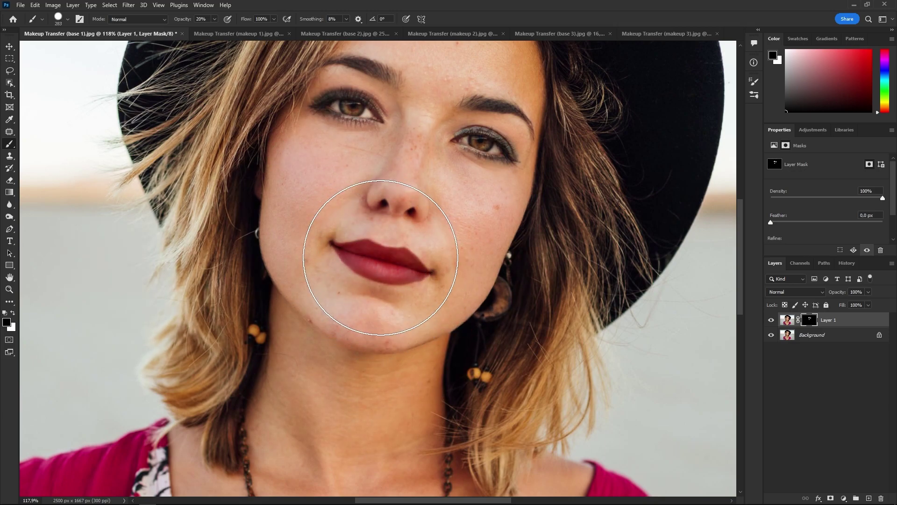
{"action": "left_click", "coordinate": [381, 266]}
{"action": "left_click", "coordinate": [381, 267]}
{"action": "scroll", "coordinate": [343, 262], "scroll_direction": "down", "scroll_amount": 12}
{"action": "scroll", "coordinate": [412, 204], "scroll_direction": "up", "scroll_amount": 1}
{"action": "key", "text": "v"}
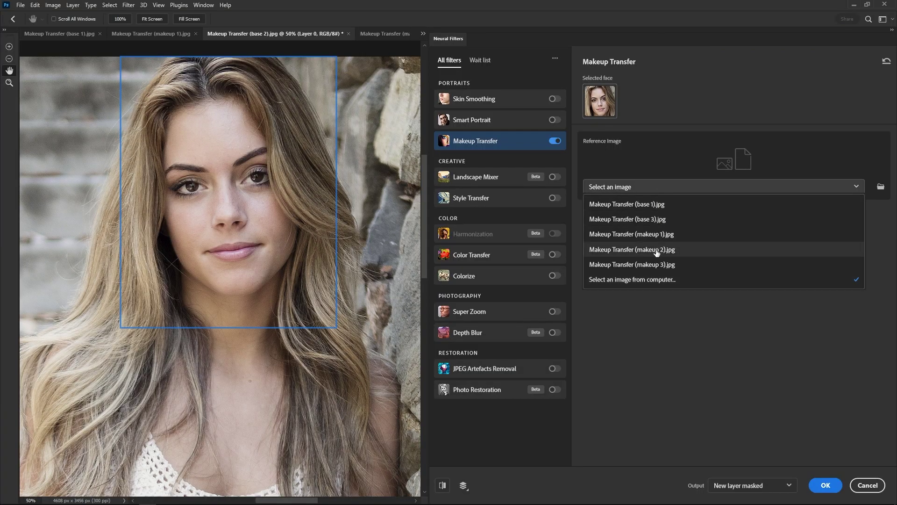
- Transfer the makeup from Makeup Transfer (makeup 2).jpg to the long-haired woman, check her face up close, and apply the filter
{"action": "left_click", "coordinate": [656, 252]}
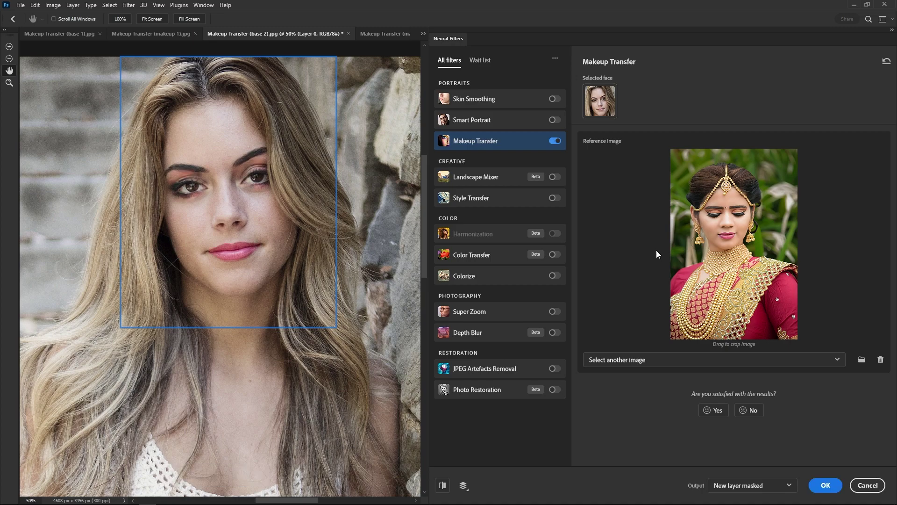
{"action": "left_click", "coordinate": [219, 197]}
{"action": "left_click", "coordinate": [222, 197]}
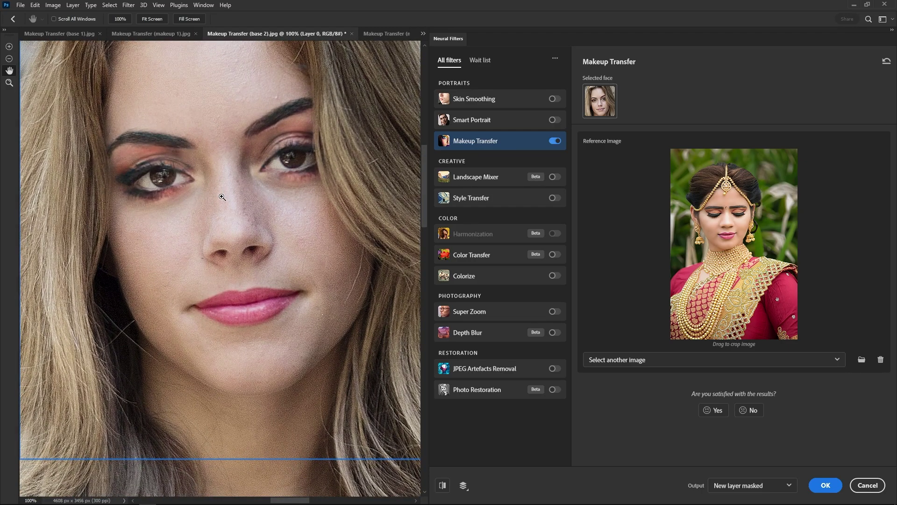
{"action": "left_click", "coordinate": [223, 196], "text": "alt"}
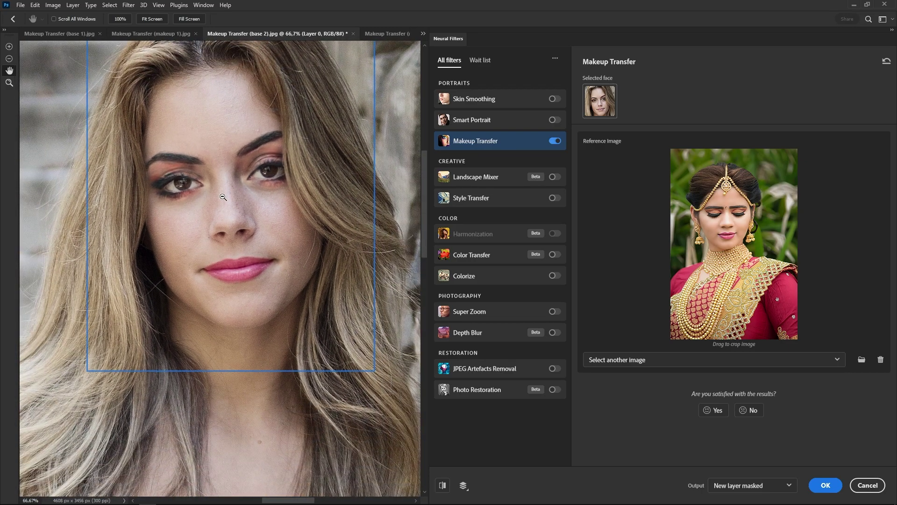
{"action": "left_click", "coordinate": [223, 197], "text": "alt"}
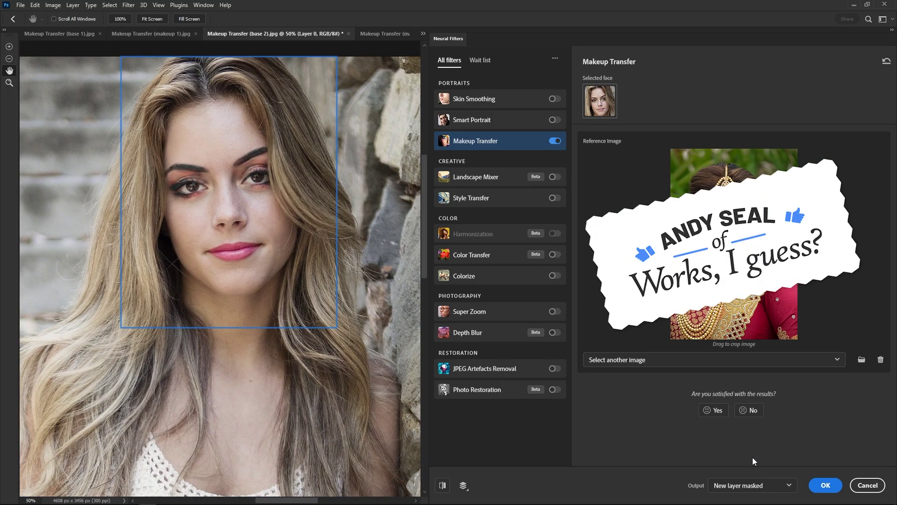
{"action": "left_click", "coordinate": [827, 485]}
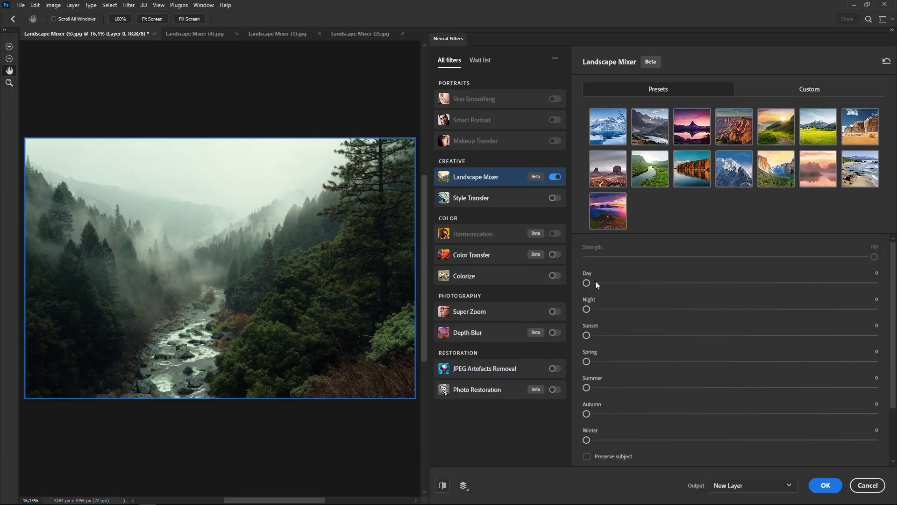
- Apply Landscape Mixer to the misty river valley with Day 69, Night 19, Sunset 23 and Autumn 48 as a new layer, and compare it with the original
{"action": "left_click_drag", "start_coordinate": [613, 285], "coordinate": [785, 297]}
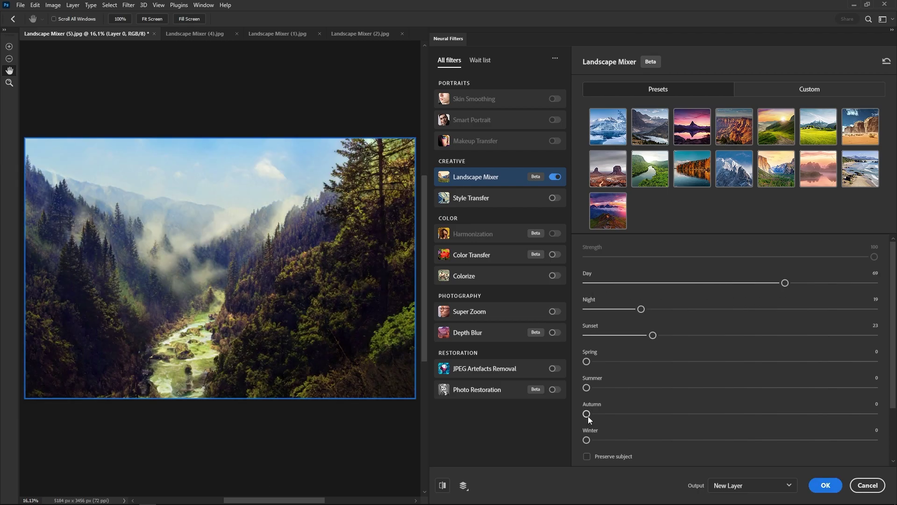
{"action": "left_click_drag", "start_coordinate": [588, 416], "coordinate": [679, 416]}
{"action": "left_click_drag", "start_coordinate": [733, 413], "coordinate": [726, 414]}
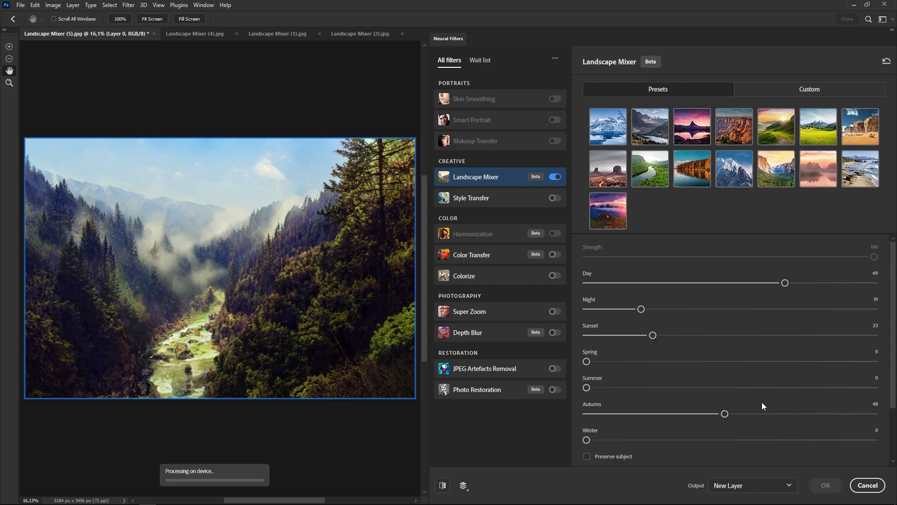
{"action": "left_click", "coordinate": [734, 485]}
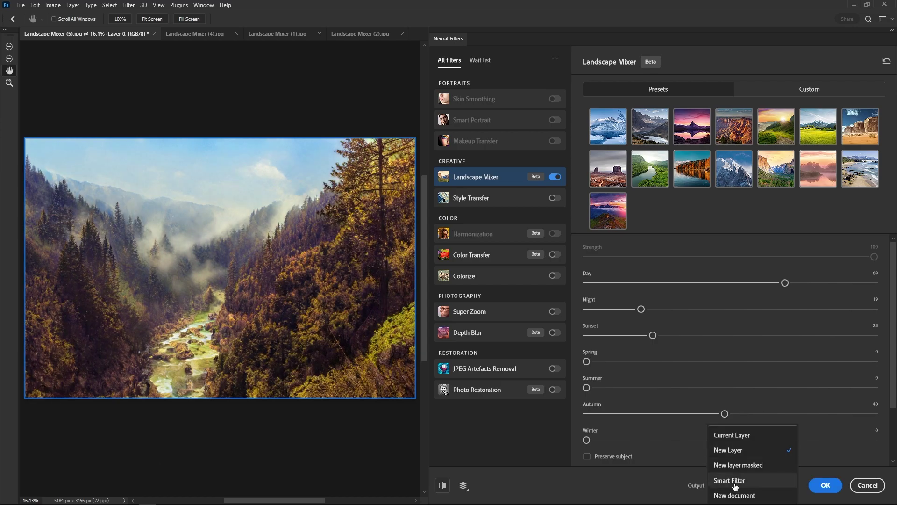
{"action": "left_click", "coordinate": [729, 449]}
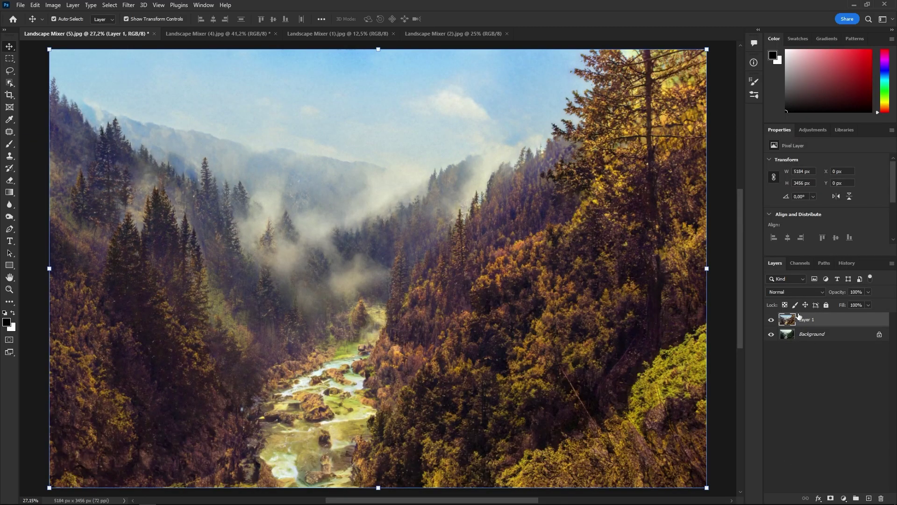
{"action": "left_click", "coordinate": [771, 322]}
{"action": "left_click", "coordinate": [771, 321]}
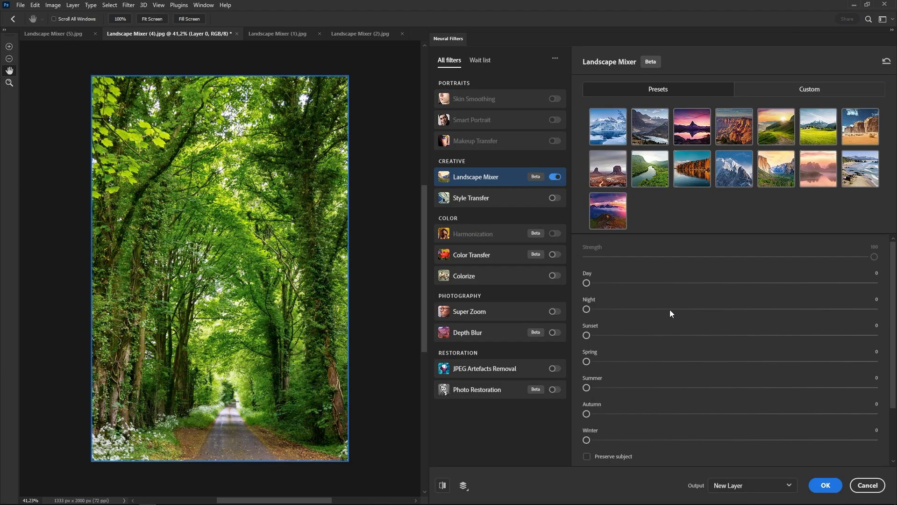
- Apply Landscape Mixer to the tree-lined road photo with Night 6 and Winter 75, output to a new layer
{"action": "left_click", "coordinate": [669, 309]}
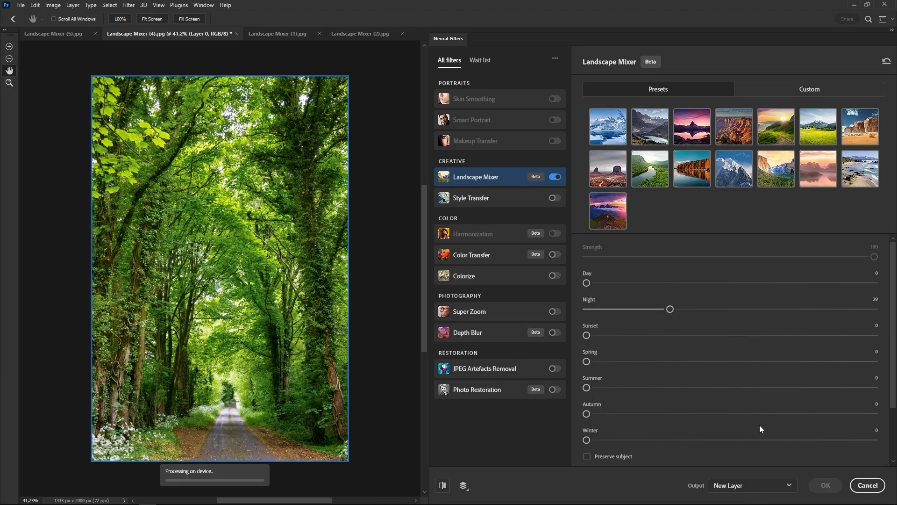
{"action": "left_click", "coordinate": [803, 440]}
{"action": "left_click", "coordinate": [603, 309]}
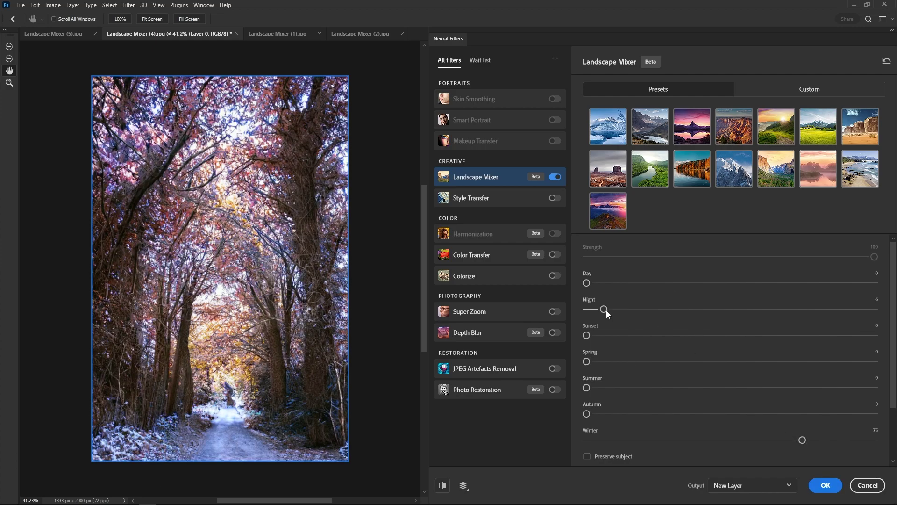
{"action": "left_click", "coordinate": [825, 486]}
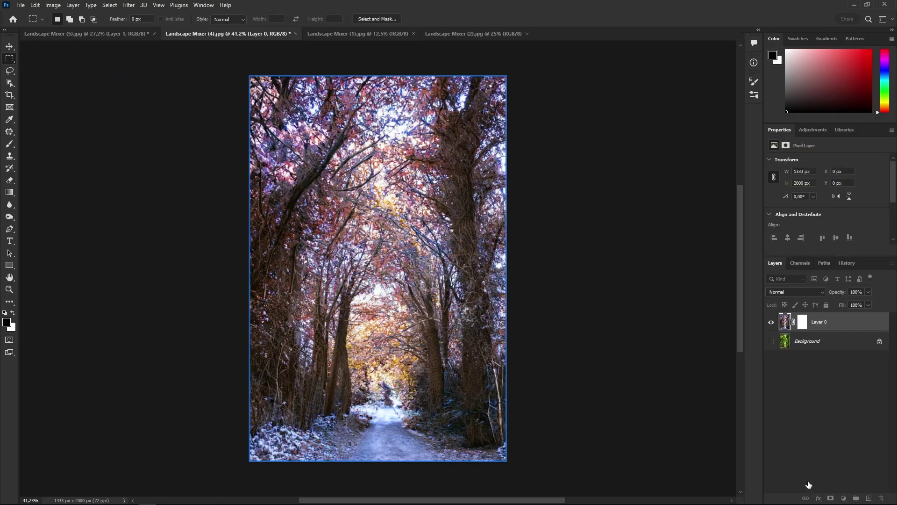
- Toggle the visibility of Layer 1 to compare the wintry road with the original green one
{"action": "left_click", "coordinate": [658, 383]}
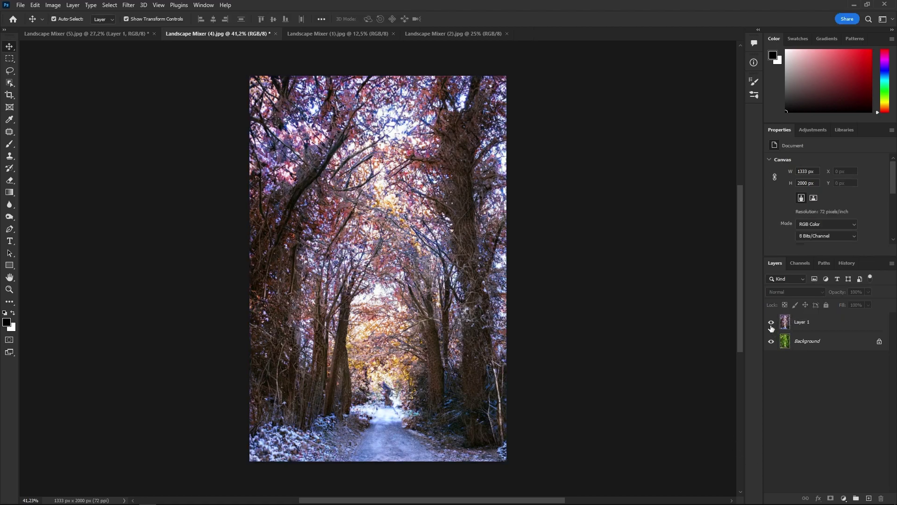
{"action": "left_click", "coordinate": [771, 322]}
{"action": "left_click", "coordinate": [771, 322]}
{"action": "left_click", "coordinate": [771, 322]}
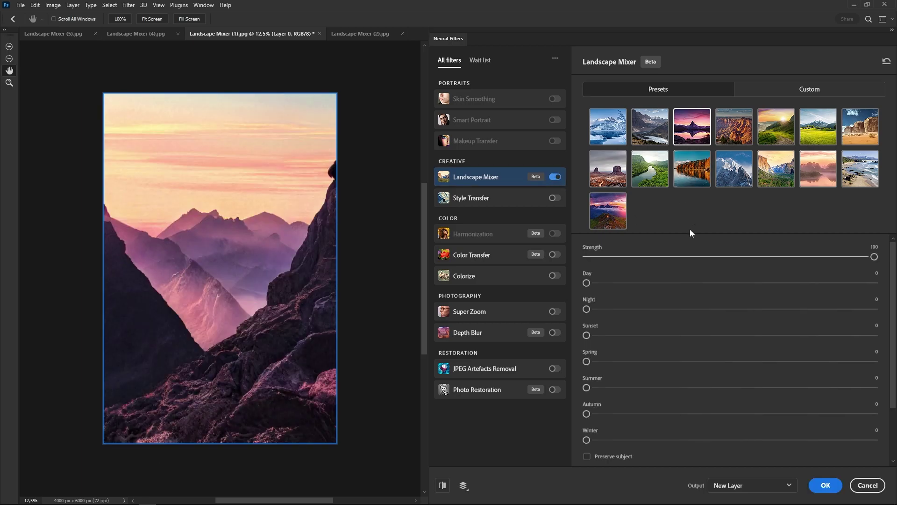
- Restyle the mountain photo in Landscape Mixer (1).jpg with the blue snowy peak preset and switch to Landscape Mixer (2).jpg
{"action": "left_click", "coordinate": [733, 170]}
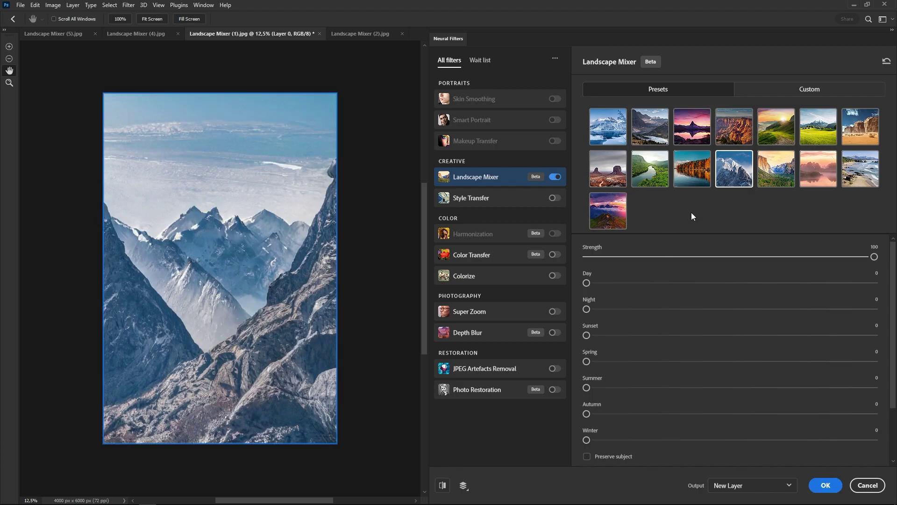
{"action": "key", "text": "ctrl+Tab"}
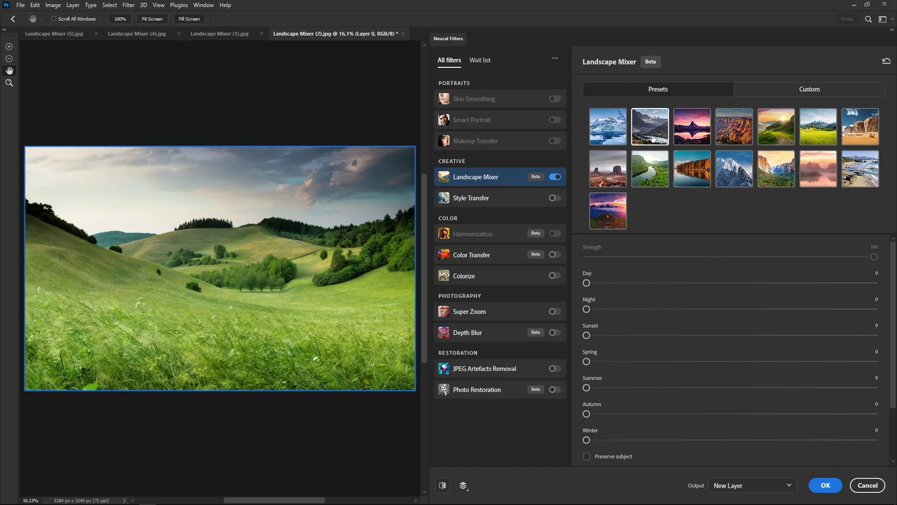
- Apply Landscape Mixer to the green hills with the dark mountain valley preset and Sunset 61, output to a new layer
{"action": "left_click", "coordinate": [652, 138]}
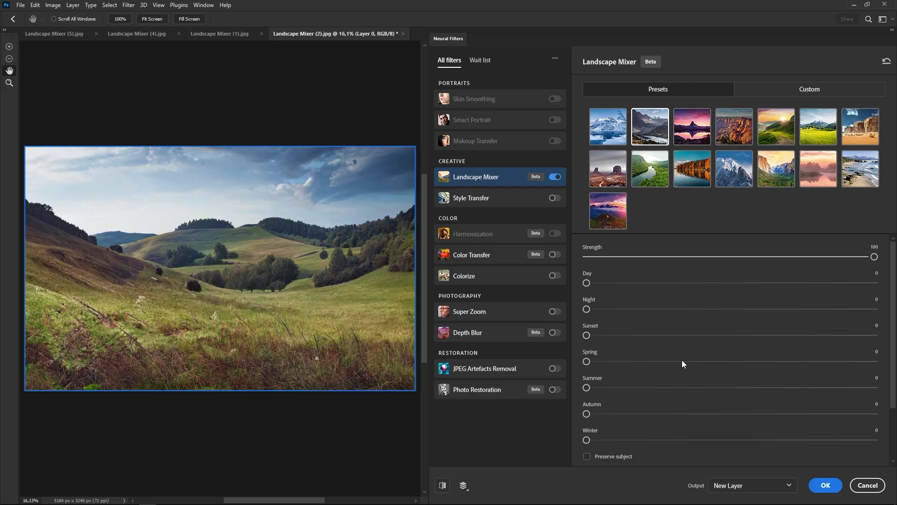
{"action": "left_click_drag", "start_coordinate": [721, 339], "coordinate": [762, 338]}
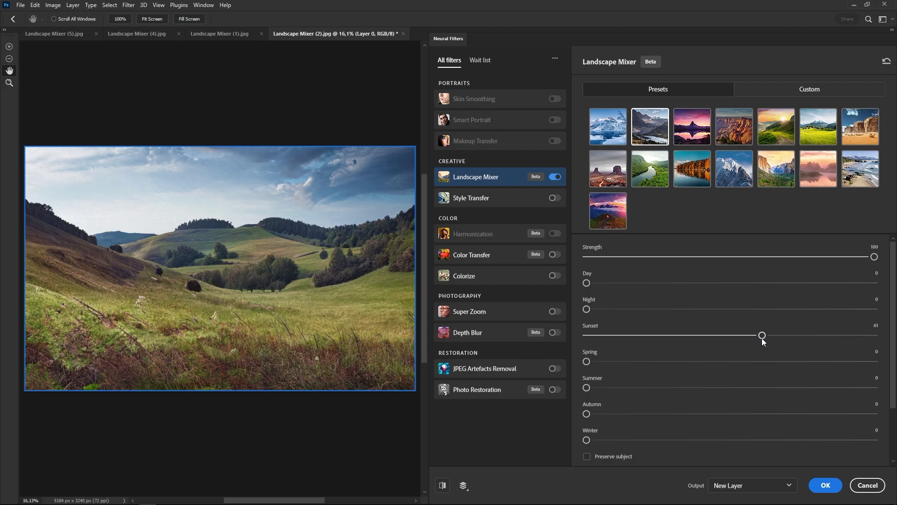
{"action": "left_click", "coordinate": [826, 485]}
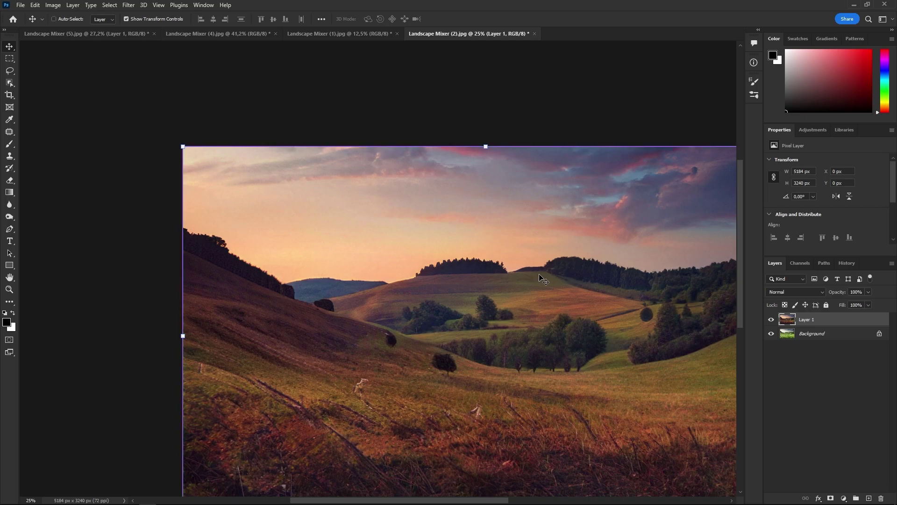
- Fit the hills photo in view and toggle Layer 1 to compare the sunset version with the original
{"action": "key", "text": "ctrl+0"}
{"action": "left_click", "coordinate": [771, 320]}
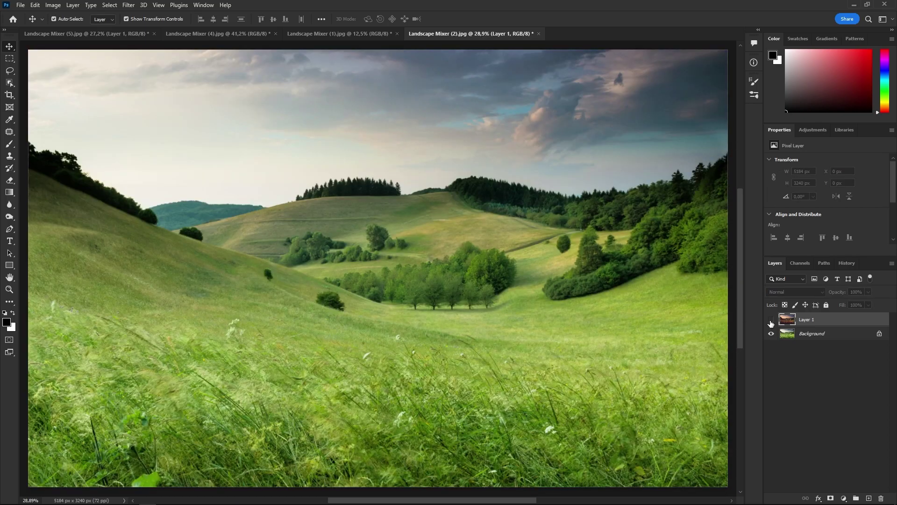
{"action": "left_click", "coordinate": [771, 320]}
{"action": "left_click", "coordinate": [771, 320]}
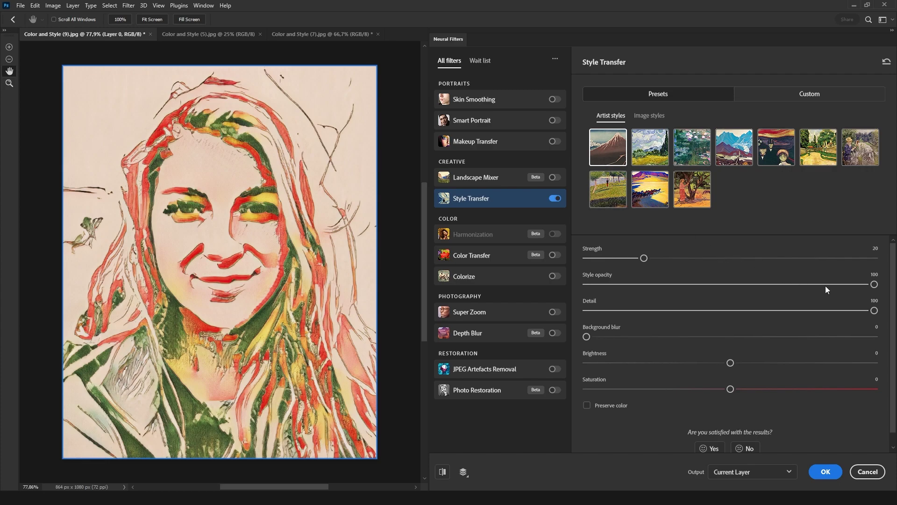
- Set Style Transfer's Style opacity to 39 and Strength to 100 for the blonde woman's portrait
{"action": "left_click_drag", "start_coordinate": [814, 288], "coordinate": [699, 284]}
{"action": "left_click_drag", "start_coordinate": [643, 257], "coordinate": [895, 267]}
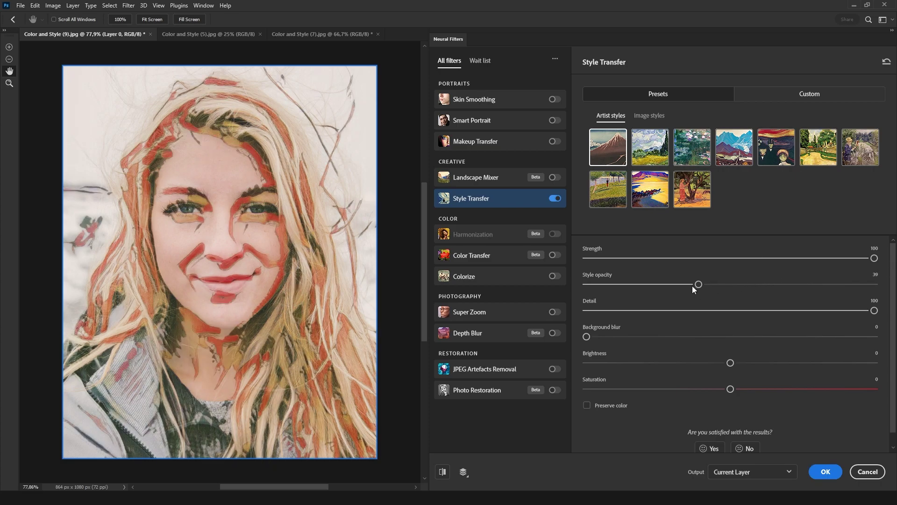
- Fine-tune the Style opacity of the woman's portrait while comparing the stylized preview with the original
{"action": "left_click_drag", "start_coordinate": [663, 287], "coordinate": [675, 286]}
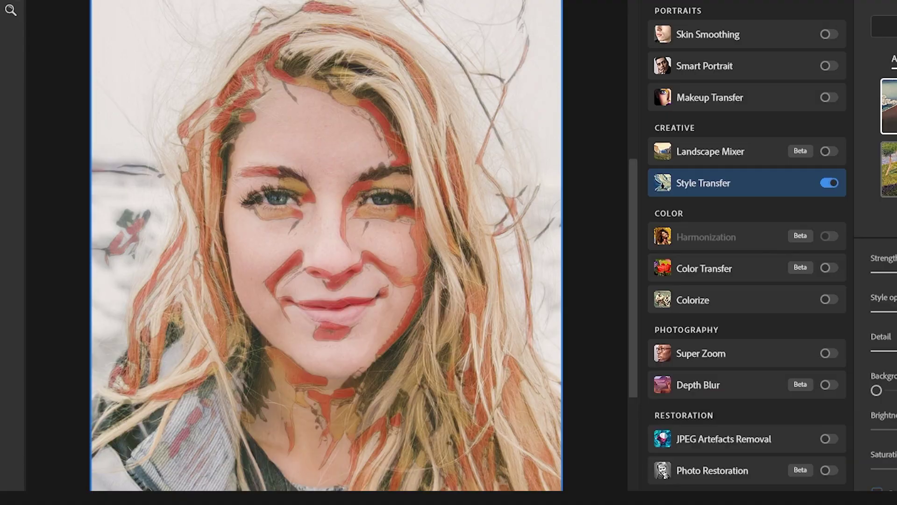
{"action": "key", "text": "p"}
{"action": "key", "text": "p"}
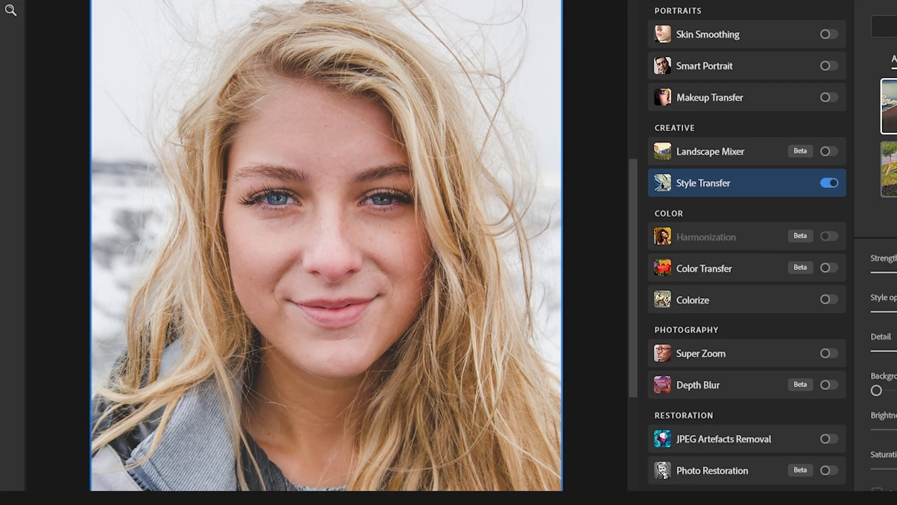
{"action": "key", "text": "p"}
{"action": "left_click_drag", "start_coordinate": [712, 285], "coordinate": [716, 285]}
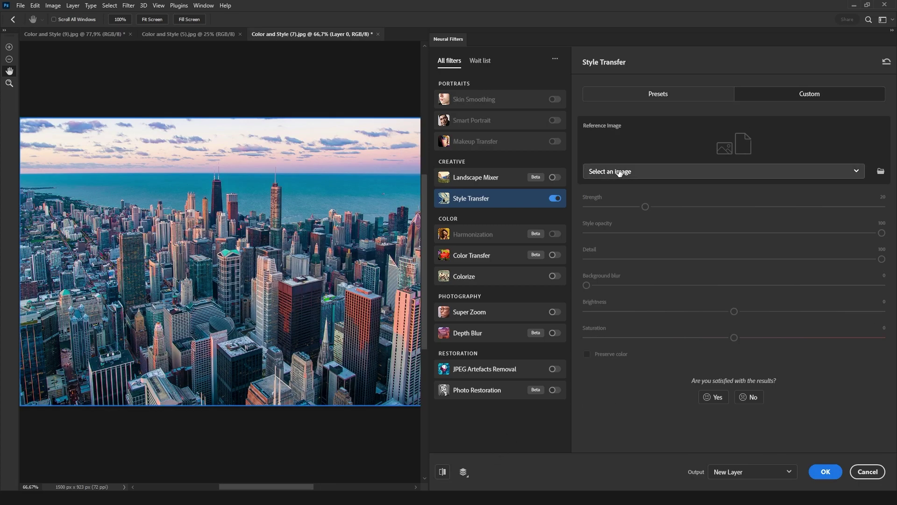
- Use the colourful cubist painting as the custom Style Transfer reference for the city skyline and set Strength to 100
{"action": "left_click", "coordinate": [619, 173]}
{"action": "left_click", "coordinate": [632, 205]}
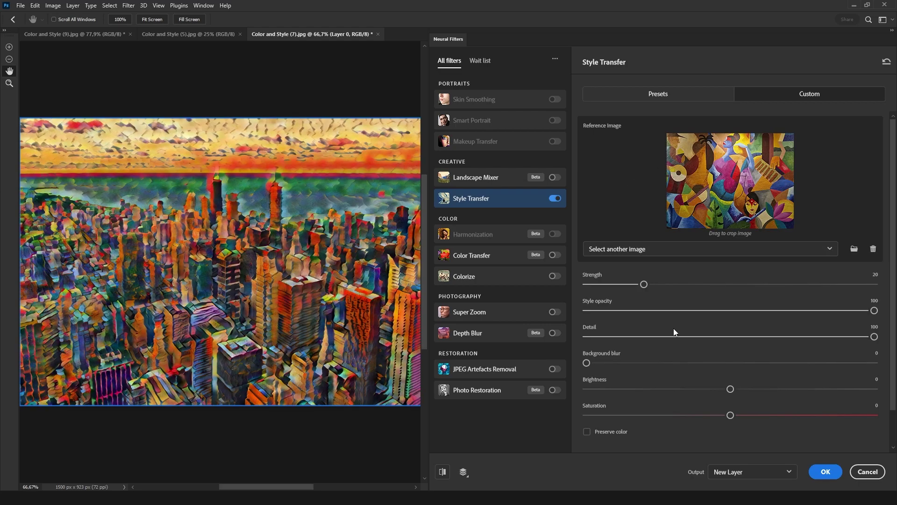
{"action": "left_click", "coordinate": [859, 284]}
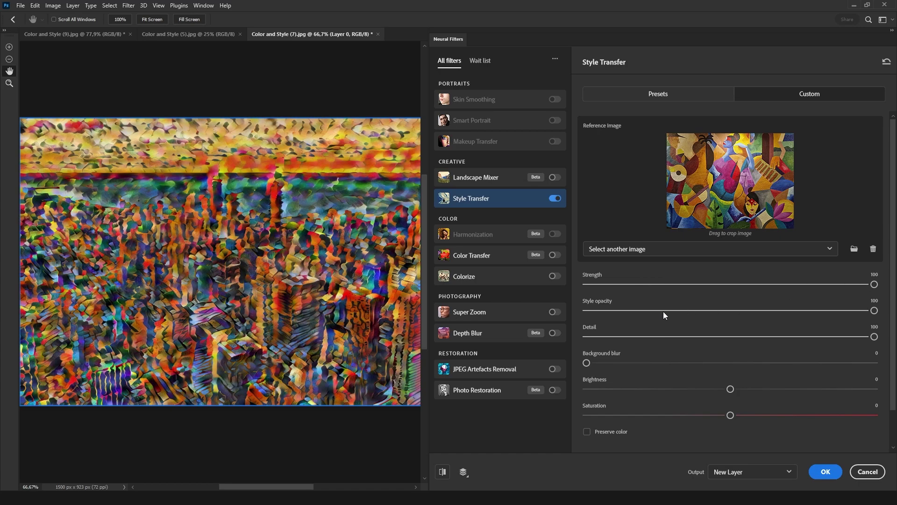
- Try Style opacity values of 25, 48, 58 and 78 on the city skyline
{"action": "left_click", "coordinate": [658, 310]}
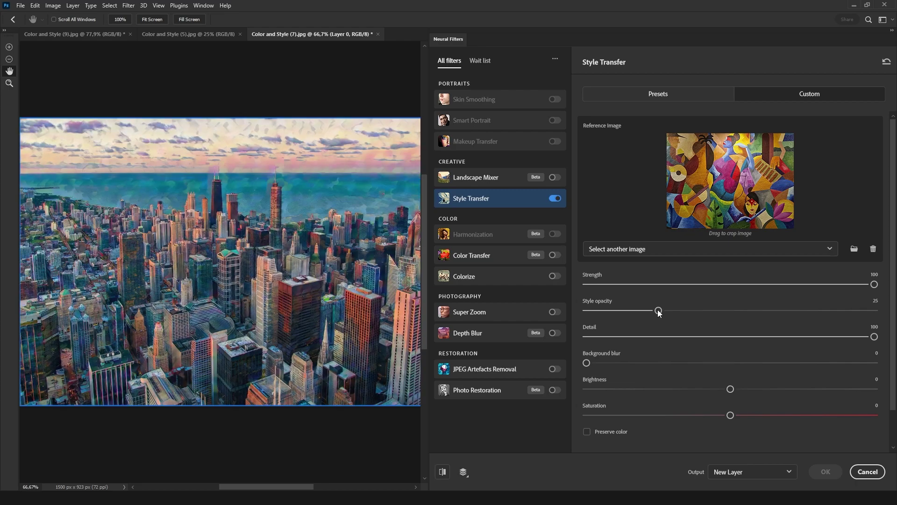
{"action": "left_click", "coordinate": [725, 312]}
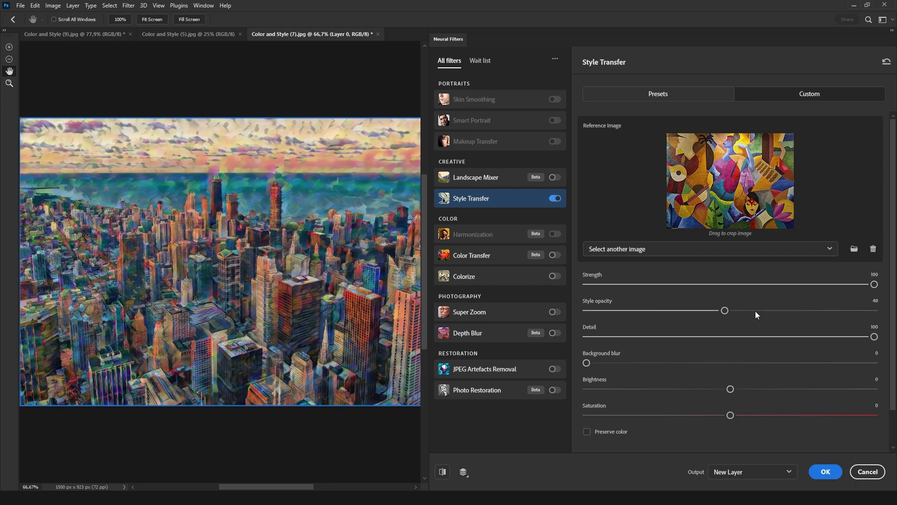
{"action": "left_click", "coordinate": [755, 310]}
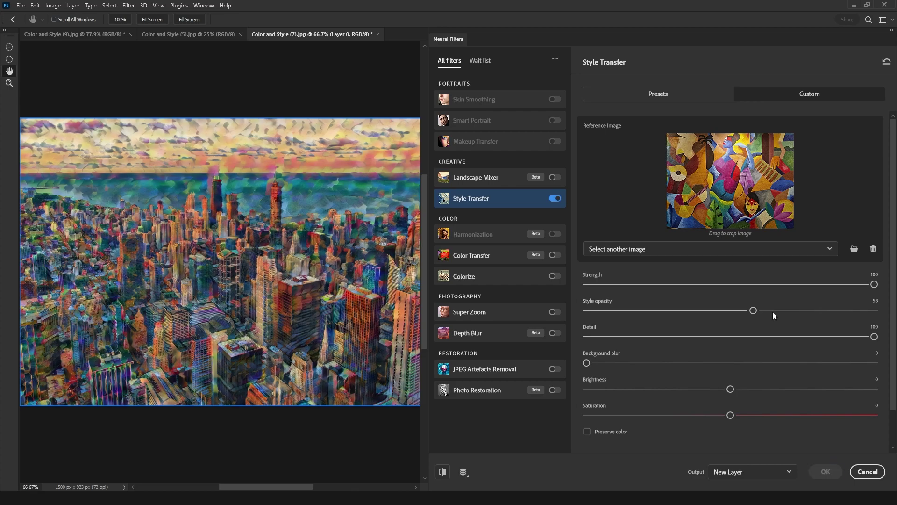
{"action": "left_click", "coordinate": [811, 311]}
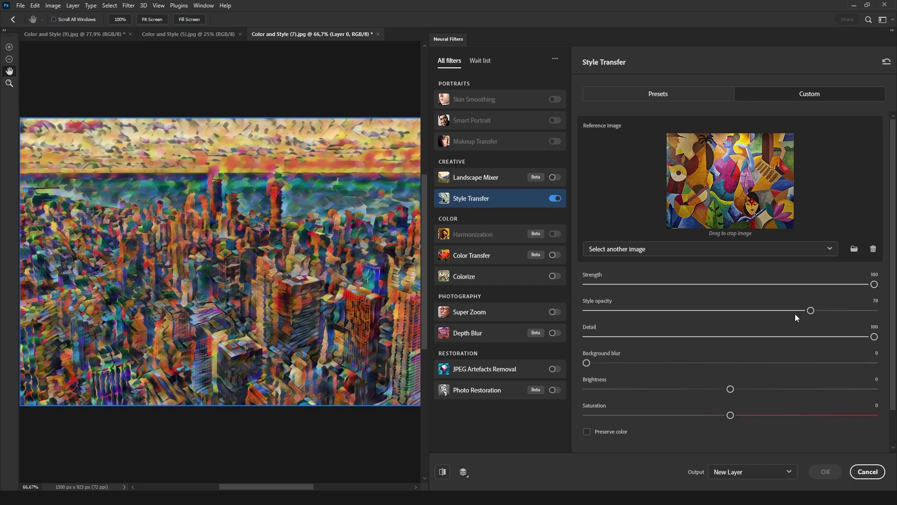
- Set the skyline's Style Transfer Strength to 7 and its Style opacity to 66
{"action": "left_click", "coordinate": [606, 284]}
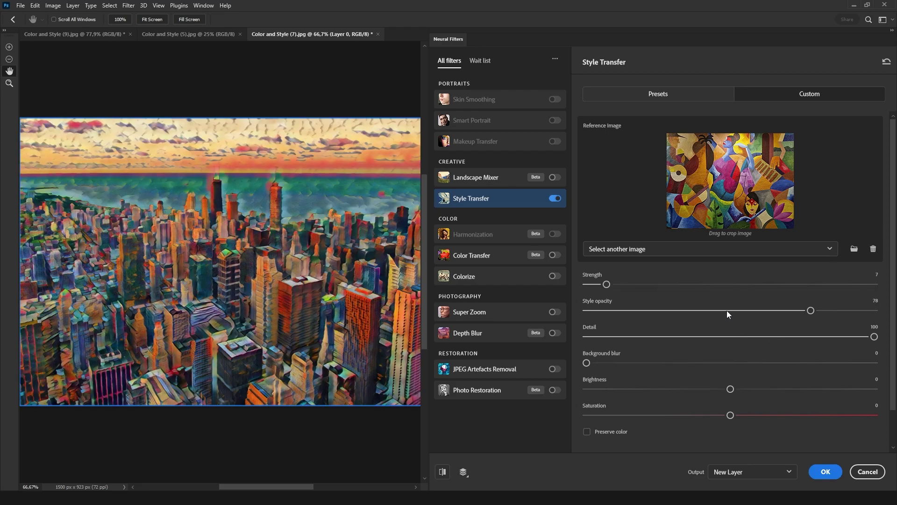
{"action": "left_click", "coordinate": [736, 310]}
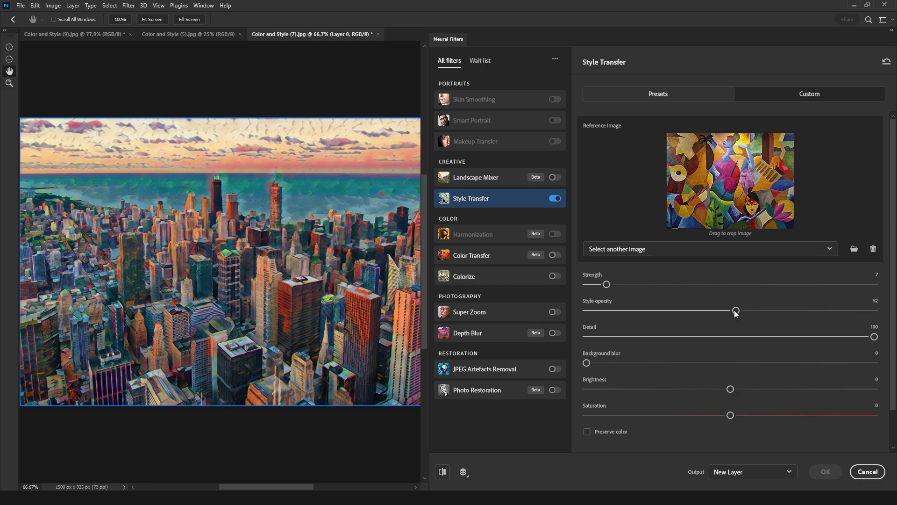
{"action": "left_click", "coordinate": [777, 310]}
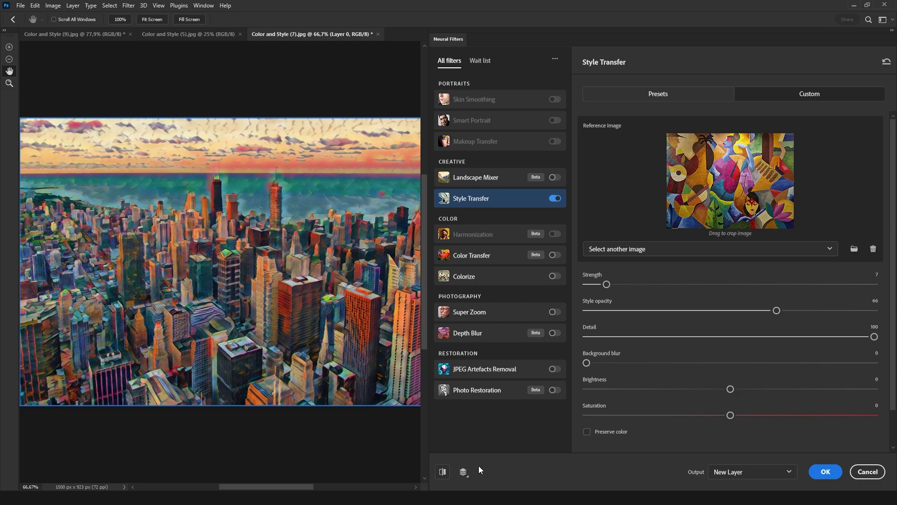
- Compare the stylized skyline preview with the original and apply Style Transfer as a new layer
{"action": "left_click", "coordinate": [440, 472]}
{"action": "left_click", "coordinate": [439, 473]}
{"action": "left_click", "coordinate": [440, 472]}
{"action": "left_click", "coordinate": [439, 472]}
{"action": "left_click", "coordinate": [813, 479]}
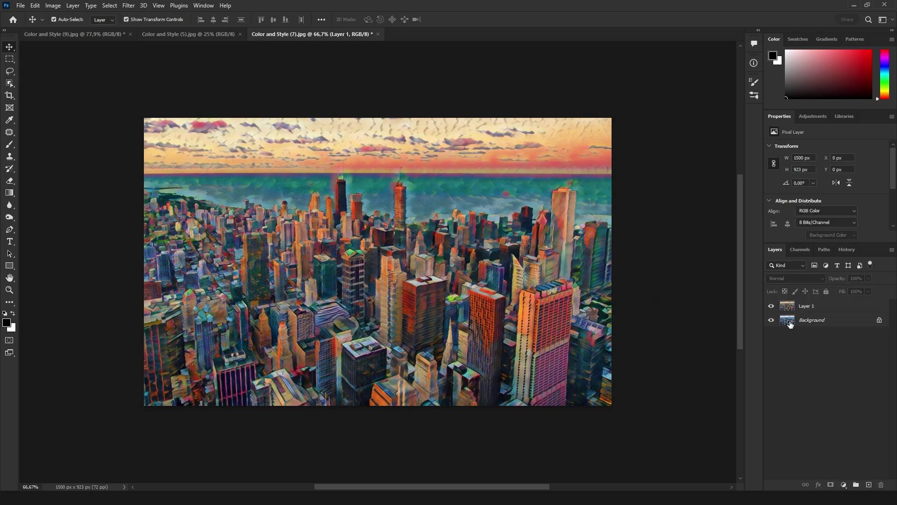
- Toggle the visibility of Layer 1 repeatedly to compare the painted skyline with the original photo
{"action": "left_click", "coordinate": [770, 305]}
{"action": "left_click", "coordinate": [769, 307]}
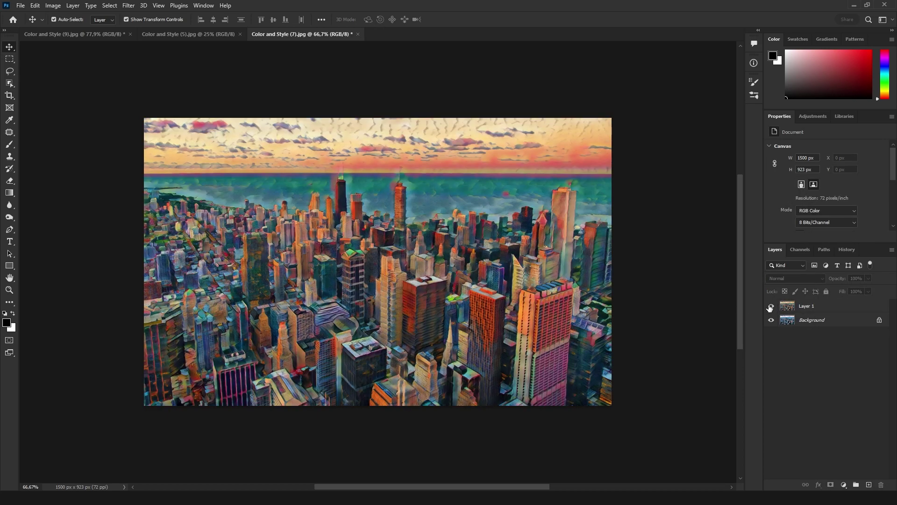
{"action": "left_click", "coordinate": [769, 307]}
{"action": "left_click", "coordinate": [770, 307]}
{"action": "left_click", "coordinate": [770, 307]}
{"action": "left_click", "coordinate": [770, 307]}
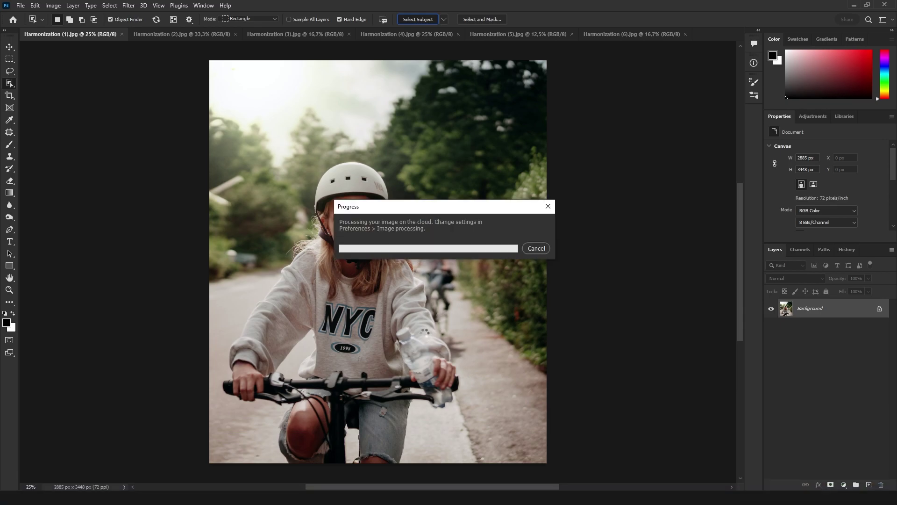
- Copy the selected cyclist in Harmonization (1).jpg to its own layer and add a white-filled layer beneath it
{"action": "key", "text": "ctrl+j"}
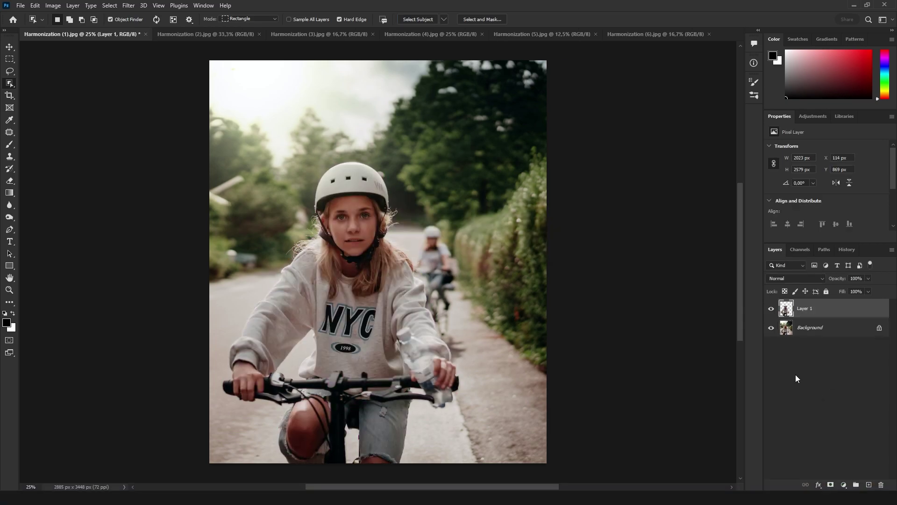
{"action": "key", "text": "ctrl+shift+alt+n"}
{"action": "key", "text": "ctrl+BackSpace"}
{"action": "key", "text": "ctrl+bracketleft"}
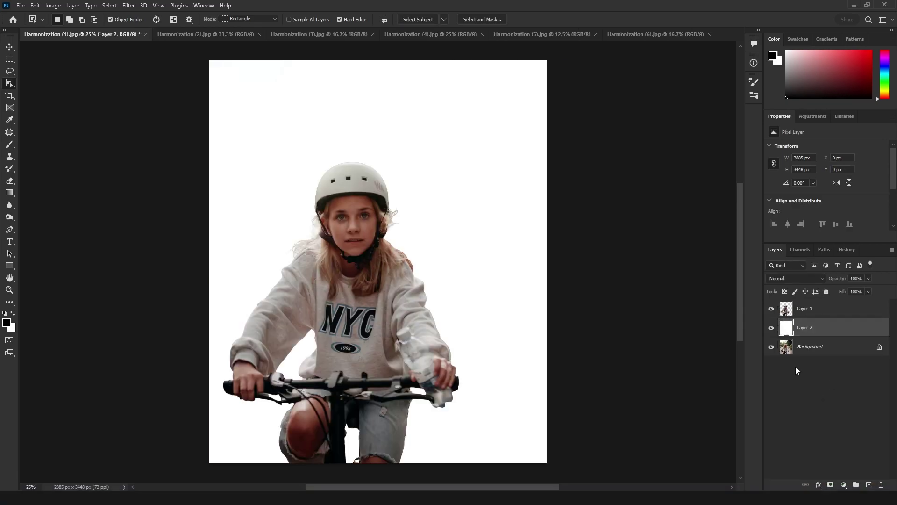
- Soften the cutout edges of the cyclist on Layer 1 with the Blur tool, around the hands, bottle, sleeves and handlebars
{"action": "key", "text": "alt+bracketright"}
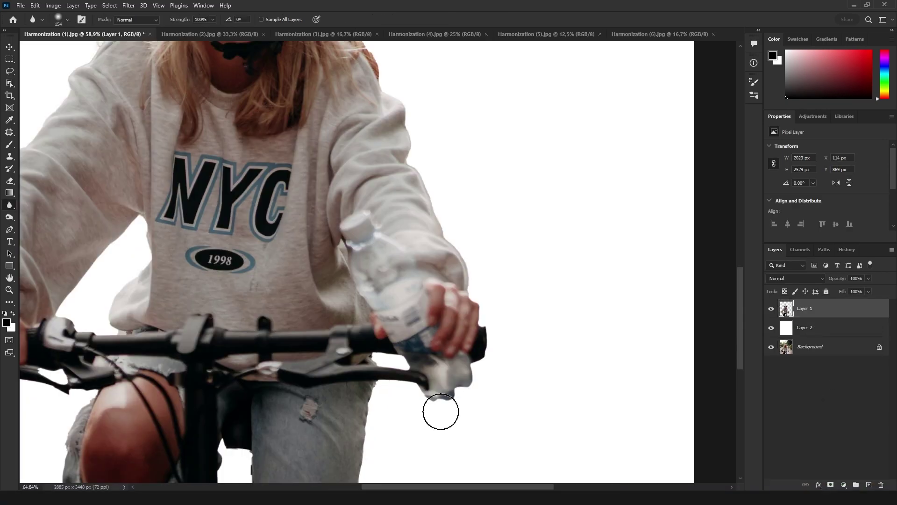
{"action": "mouse_move", "coordinate": [441, 411]}
{"action": "left_mouse_down"}
{"action": "mouse_move", "coordinate": [466, 352]}
{"action": "mouse_move", "coordinate": [411, 407]}
{"action": "left_mouse_up"}
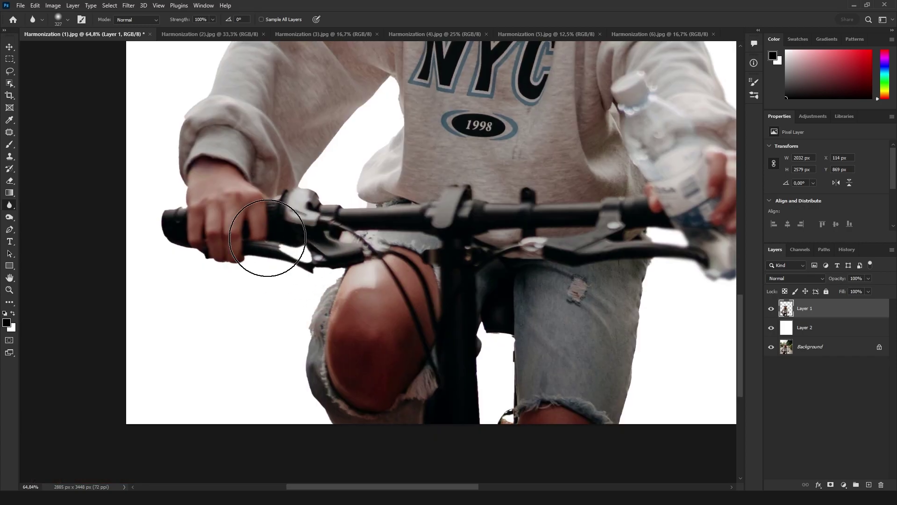
{"action": "left_click_drag", "start_coordinate": [267, 237], "coordinate": [283, 276]}
{"action": "key", "text": "bracketleft"}
{"action": "key", "text": "bracketleft"}
{"action": "key", "text": "bracketleft"}
{"action": "key", "text": "bracketleft"}
{"action": "left_click_drag", "start_coordinate": [336, 171], "coordinate": [339, 191]}
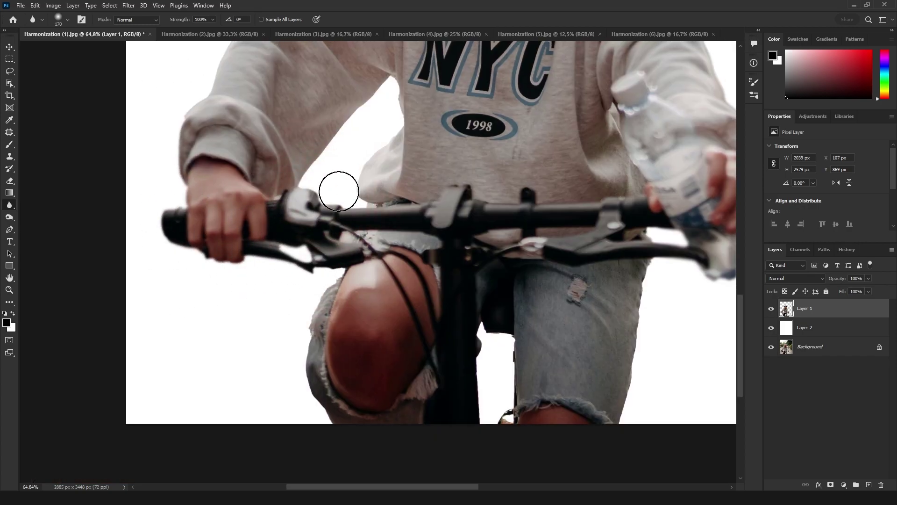
{"action": "left_click_drag", "start_coordinate": [482, 369], "coordinate": [482, 415]}
{"action": "scroll", "coordinate": [481, 374], "scroll_direction": "down", "scroll_amount": 10}
{"action": "scroll", "coordinate": [482, 177], "scroll_direction": "up", "scroll_amount": 2}
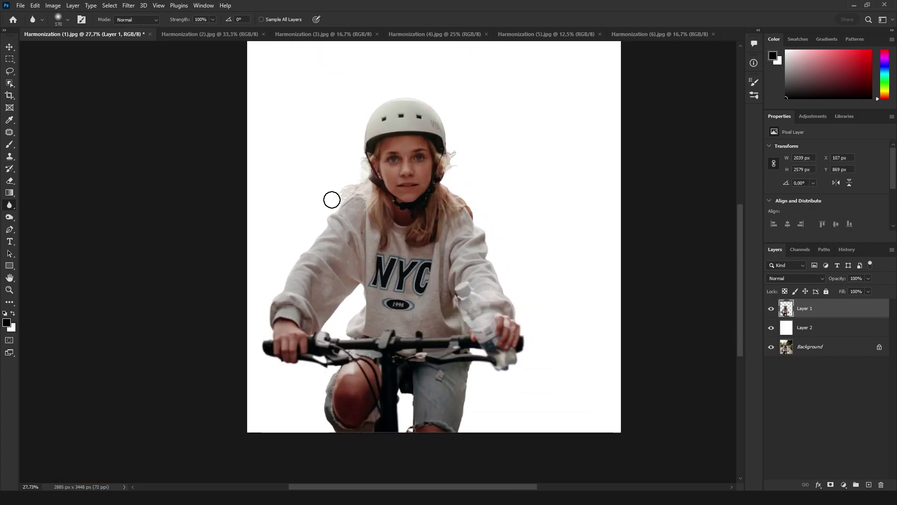
- Place the cyclist cutout into the street scenes Harmonization (5).jpg and Harmonization (6).jpg and scale it to fit
{"action": "key", "text": "v"}
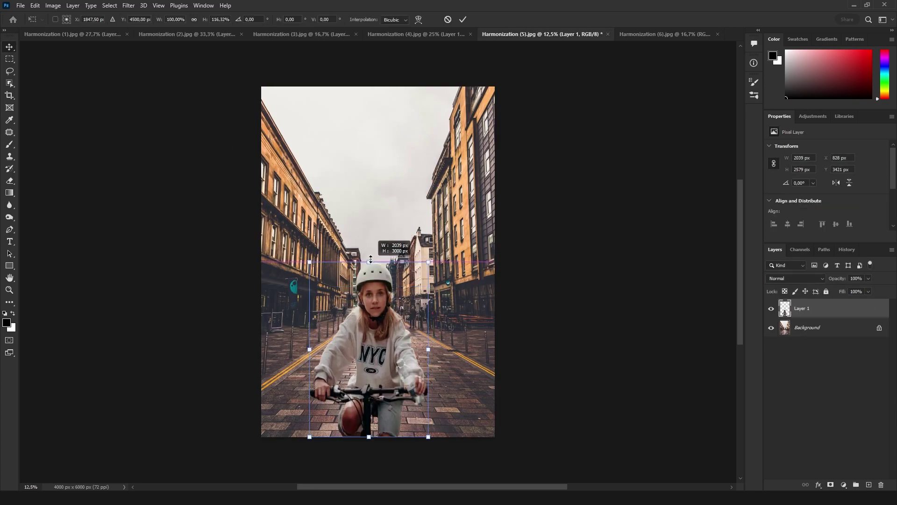
{"action": "left_click_drag", "start_coordinate": [341, 305], "coordinate": [382, 305]}
{"action": "key", "text": "Return"}
{"action": "left_click", "coordinate": [666, 36]}
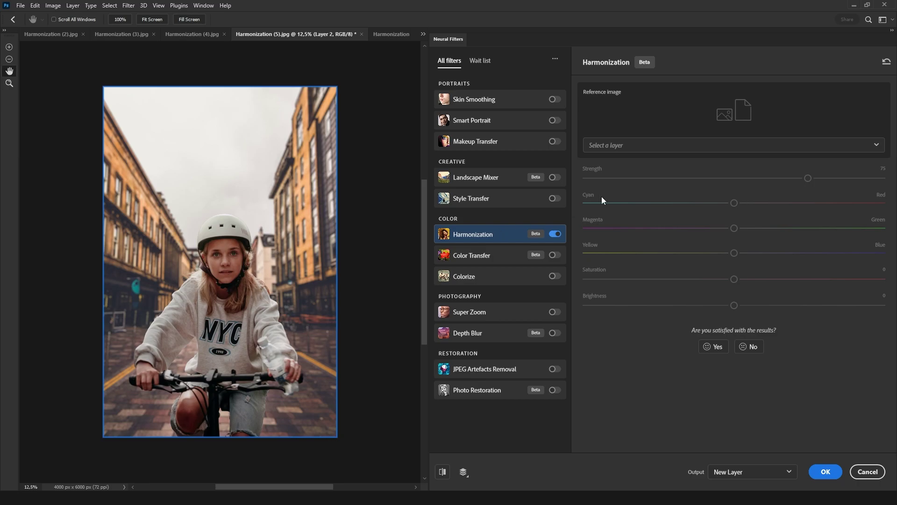
- Harmonize the cyclist in Harmonization (5).jpg with its Background layer at Strength 58 and slightly raised Brightness
{"action": "left_click", "coordinate": [636, 146]}
{"action": "left_click", "coordinate": [616, 169]}
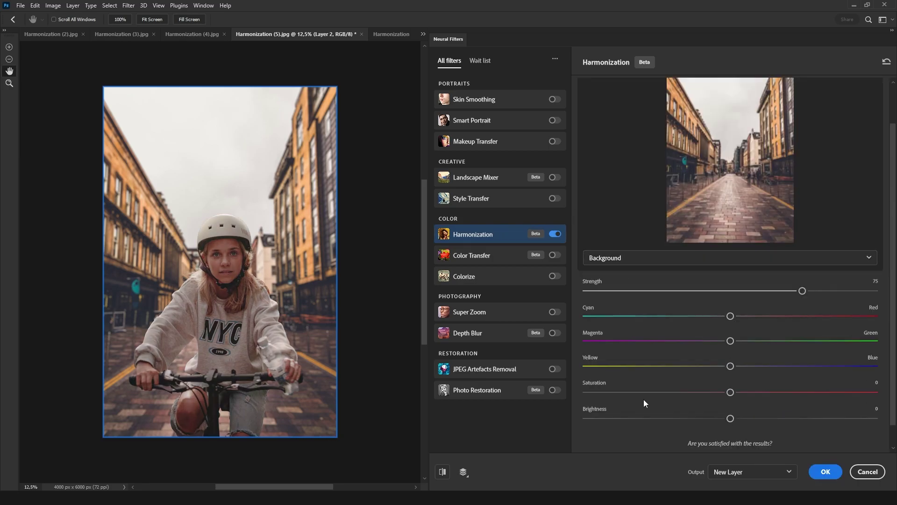
{"action": "scroll", "coordinate": [640, 402], "scroll_direction": "down", "scroll_amount": 1}
{"action": "scroll", "coordinate": [634, 411], "scroll_direction": "down", "scroll_amount": 2}
{"action": "left_click", "coordinate": [692, 265]}
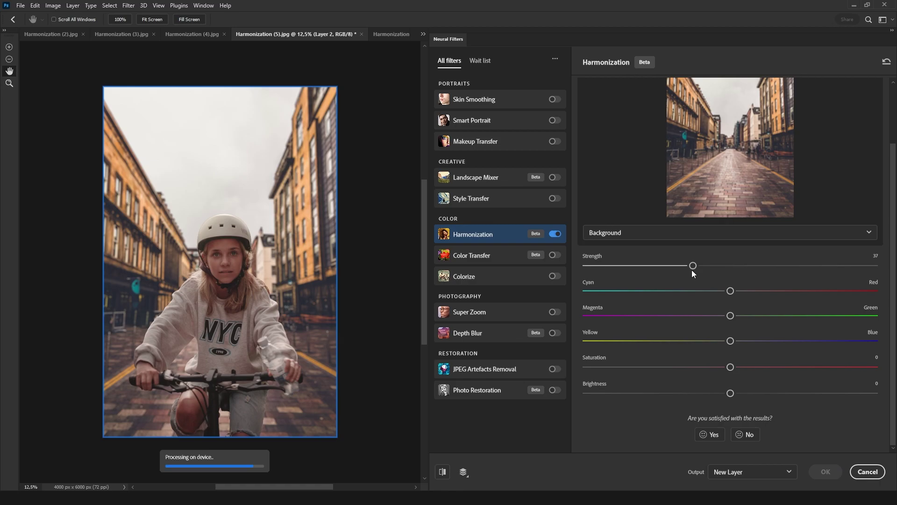
{"action": "left_click", "coordinate": [752, 265]}
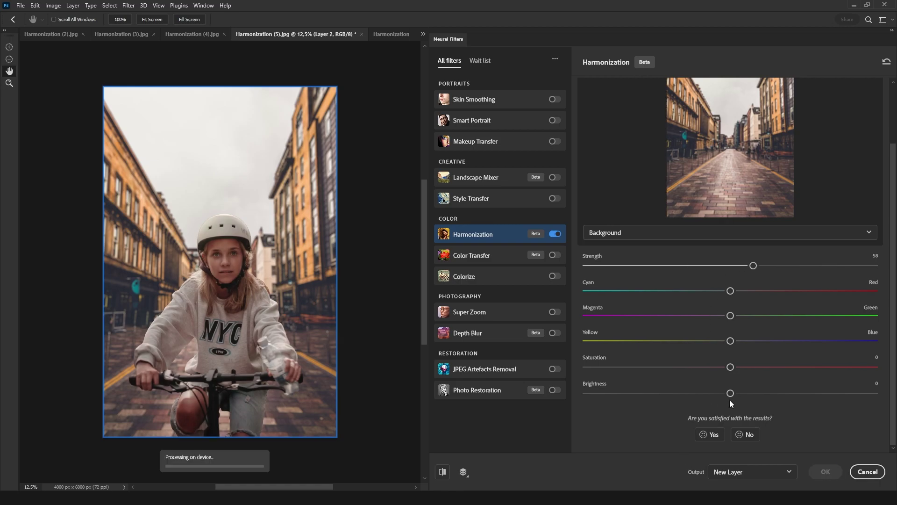
{"action": "left_click", "coordinate": [778, 392]}
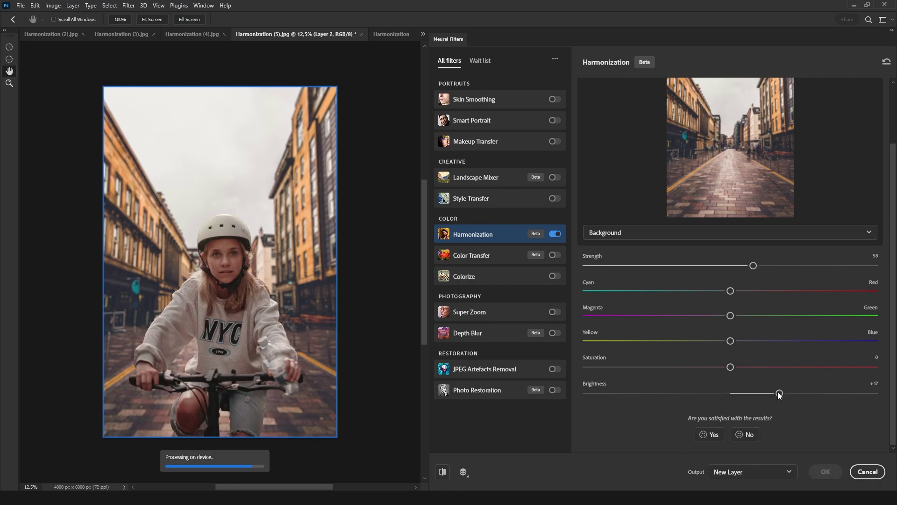
{"action": "left_click", "coordinate": [750, 392]}
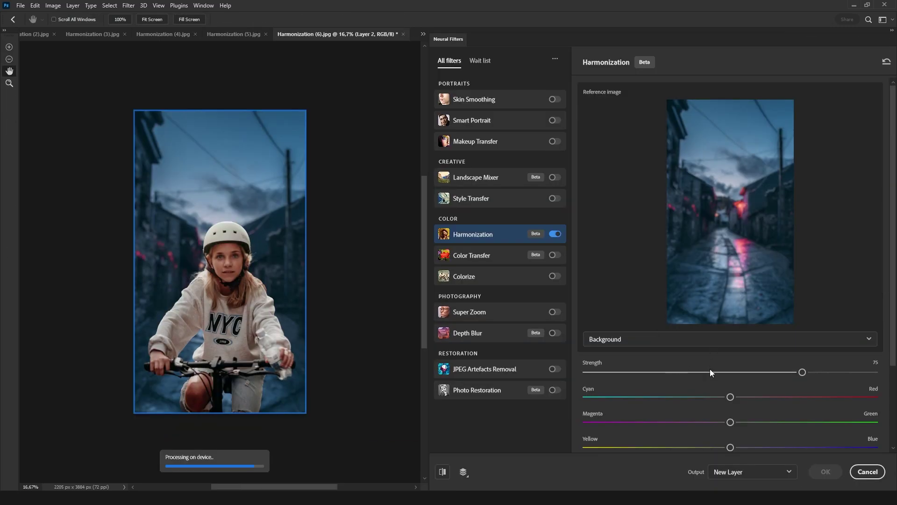
- Set the Harmonization Brightness to +22 in Harmonization (6).jpg, apply it as a new layer and toggle Layer 1's visibility
{"action": "scroll", "coordinate": [711, 372], "scroll_direction": "down", "scroll_amount": 2}
{"action": "left_click_drag", "start_coordinate": [730, 404], "coordinate": [793, 404]}
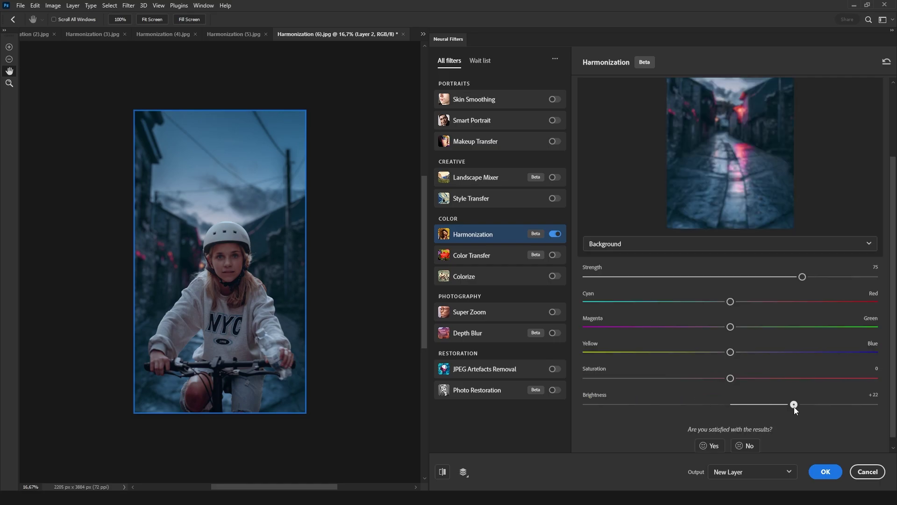
{"action": "left_click", "coordinate": [825, 472]}
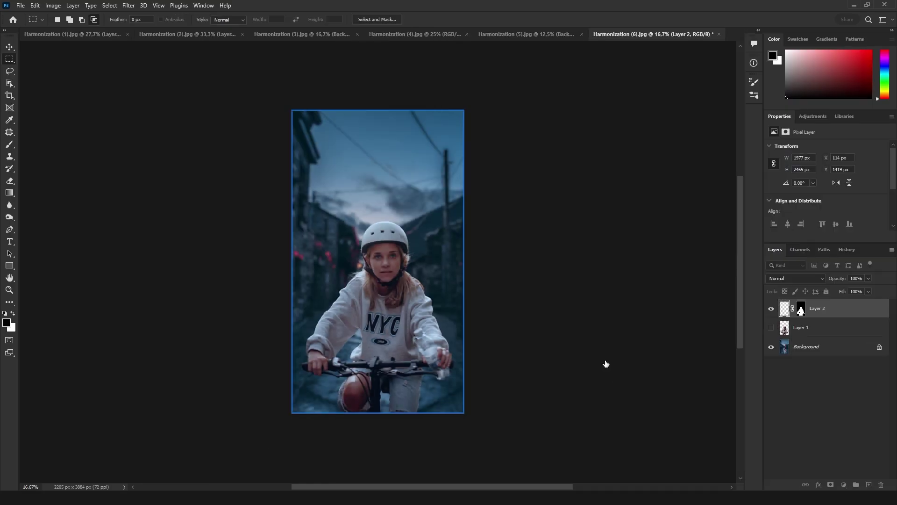
{"action": "left_click", "coordinate": [771, 327]}
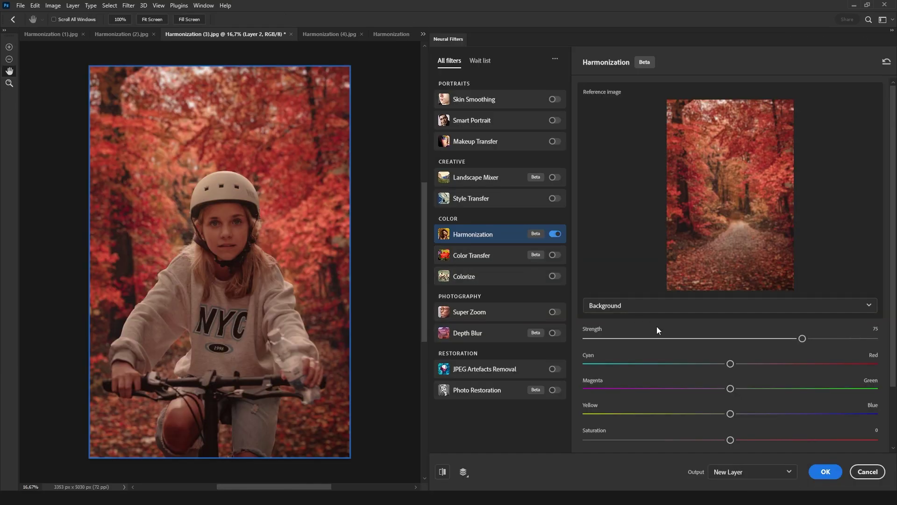
- Harmonize the cyclist in Harmonization (3).jpg at Strength 53 and Brightness +18 as a new layer, and toggle Layer 1's visibility
{"action": "scroll", "coordinate": [635, 401], "scroll_direction": "down", "scroll_amount": 3}
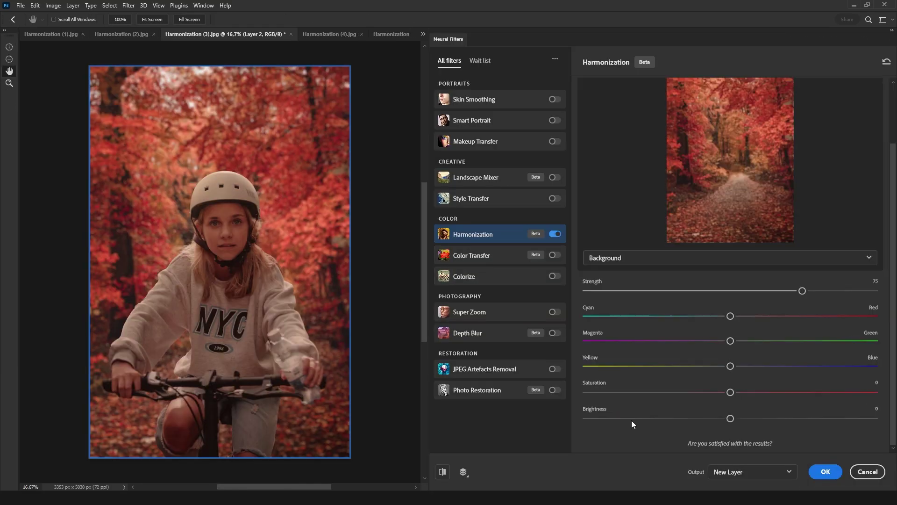
{"action": "left_click", "coordinate": [738, 266]}
{"action": "left_click_drag", "start_coordinate": [731, 403], "coordinate": [783, 403]}
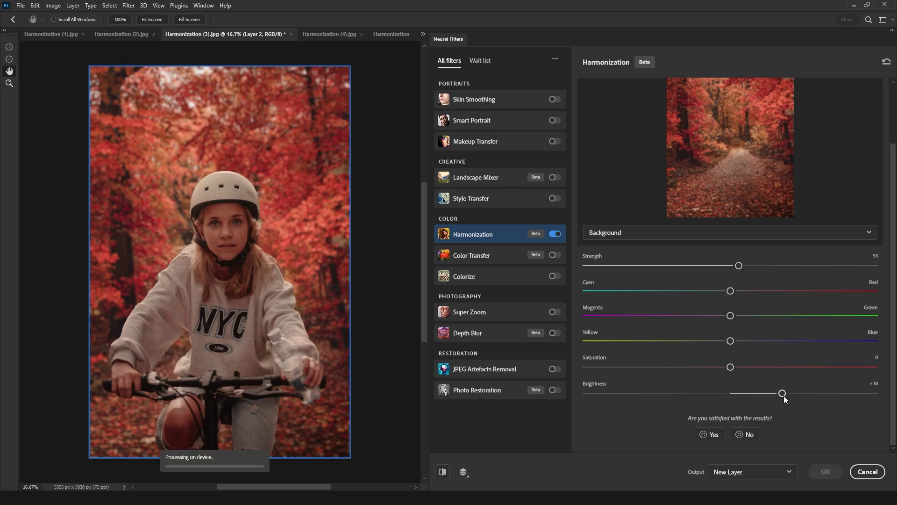
{"action": "left_click", "coordinate": [825, 471]}
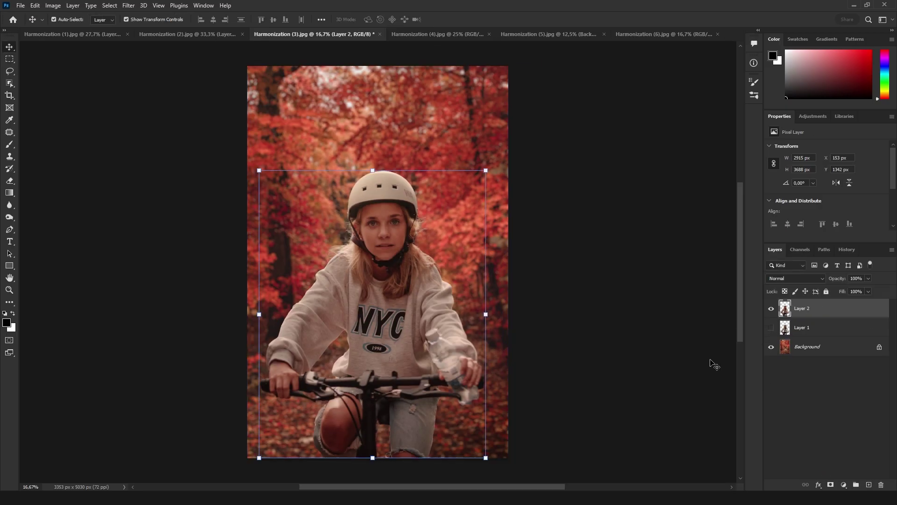
{"action": "left_click", "coordinate": [771, 328]}
- Brighten the harmonized cyclist in Harmonization (3).jpg with Curves using a white point input of 230, and review the other composites
{"action": "key", "text": "ctrl+m"}
{"action": "left_click_drag", "start_coordinate": [603, 127], "coordinate": [623, 125]}
{"action": "left_click_drag", "start_coordinate": [584, 243], "coordinate": [574, 229]}
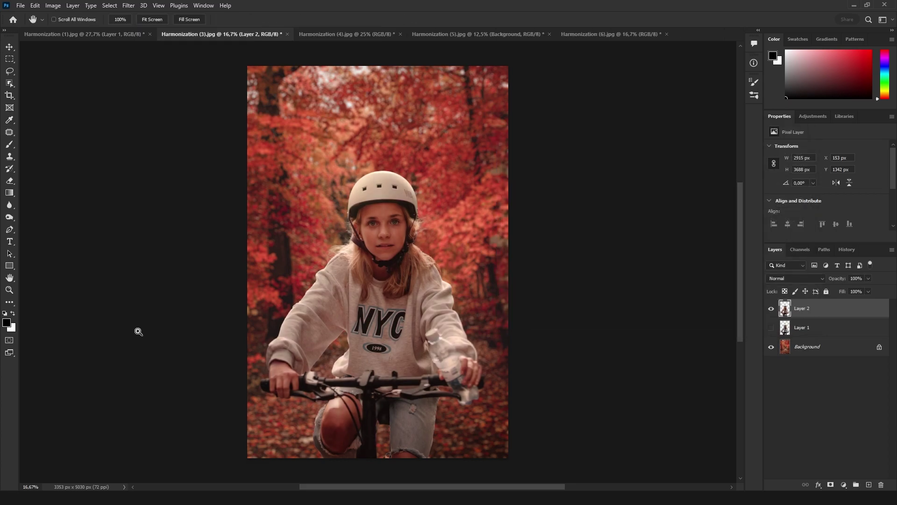
{"action": "key", "text": "ctrl+Tab"}
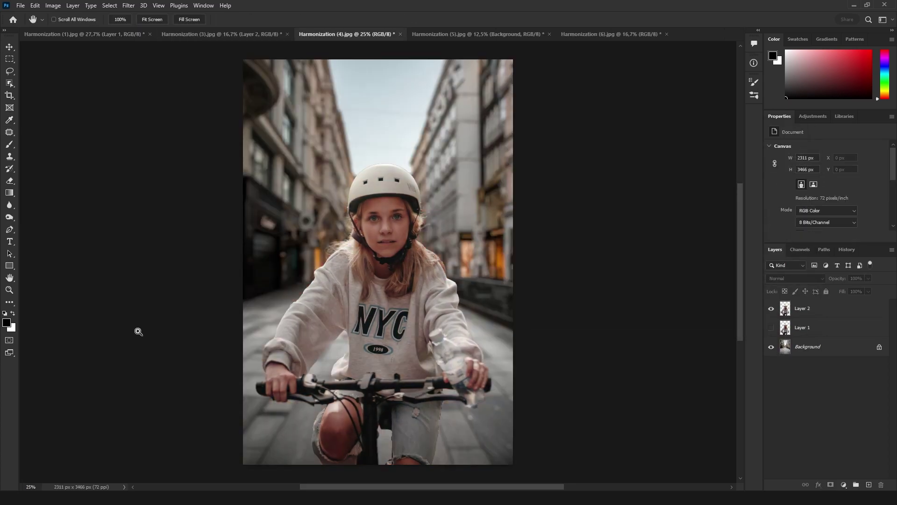
{"action": "key", "text": "ctrl+Tab"}
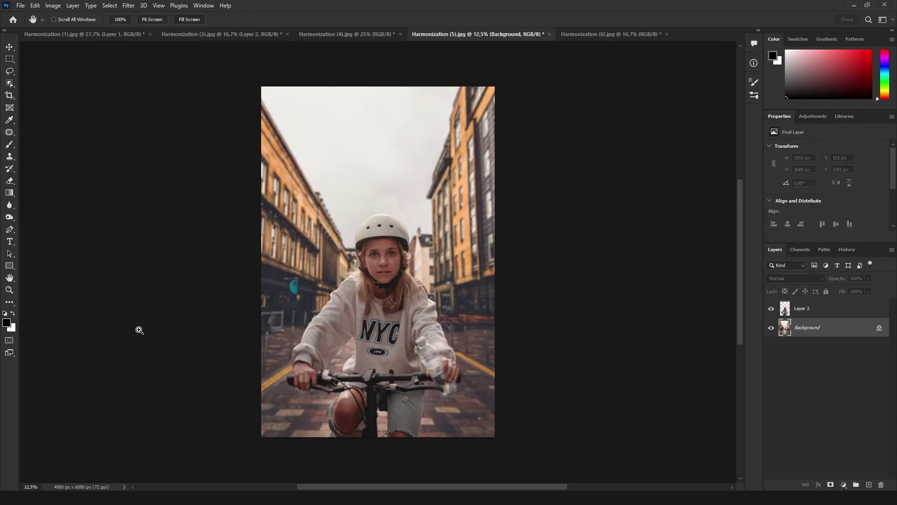
{"action": "key", "text": "ctrl+Tab"}
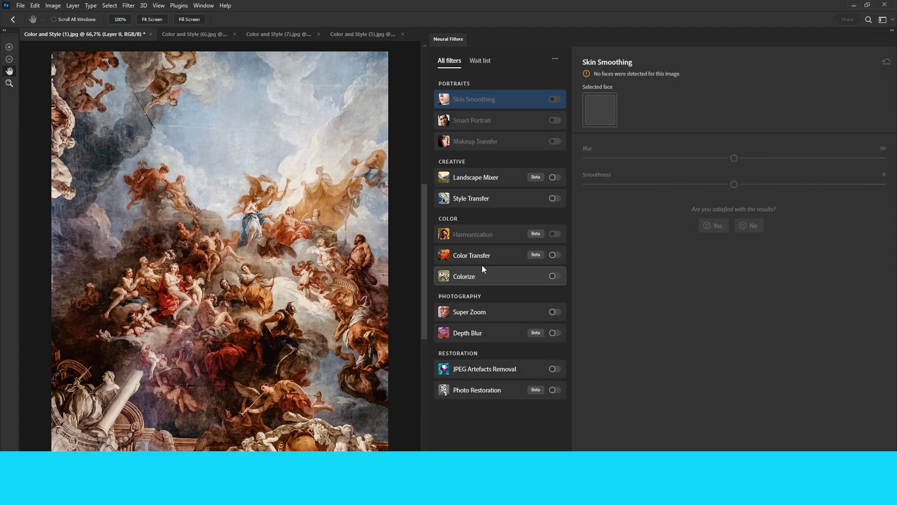
- Enable Color Transfer on the classical painting with Color and Style (5).jpg as the custom reference image
{"action": "left_click", "coordinate": [481, 255]}
{"action": "left_click", "coordinate": [554, 255]}
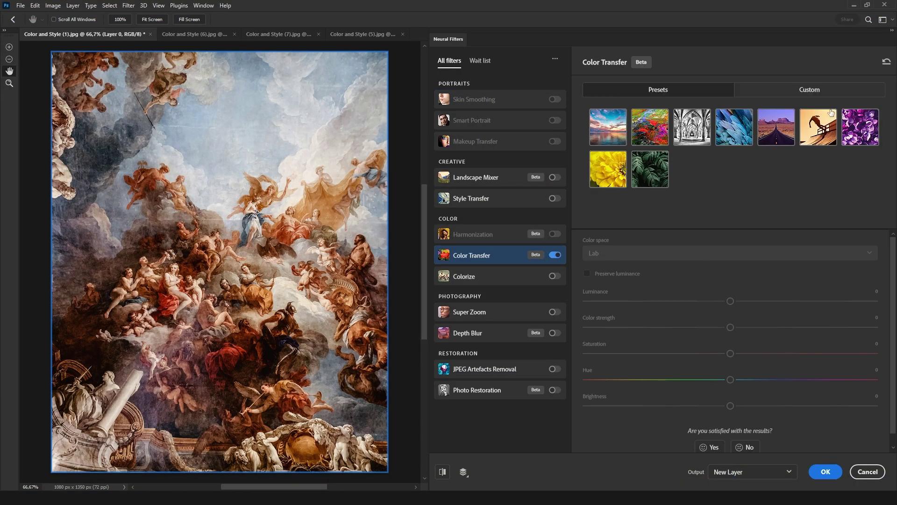
{"action": "left_click", "coordinate": [807, 91]}
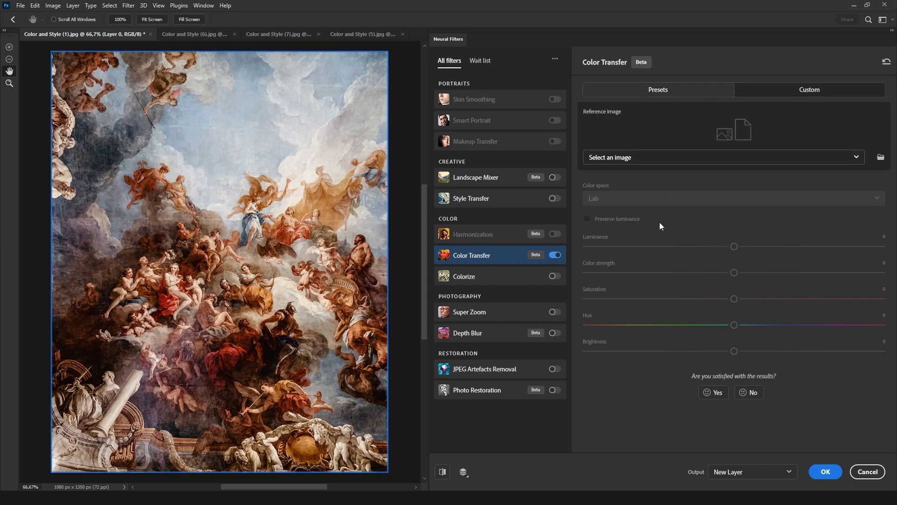
{"action": "left_click", "coordinate": [648, 158]}
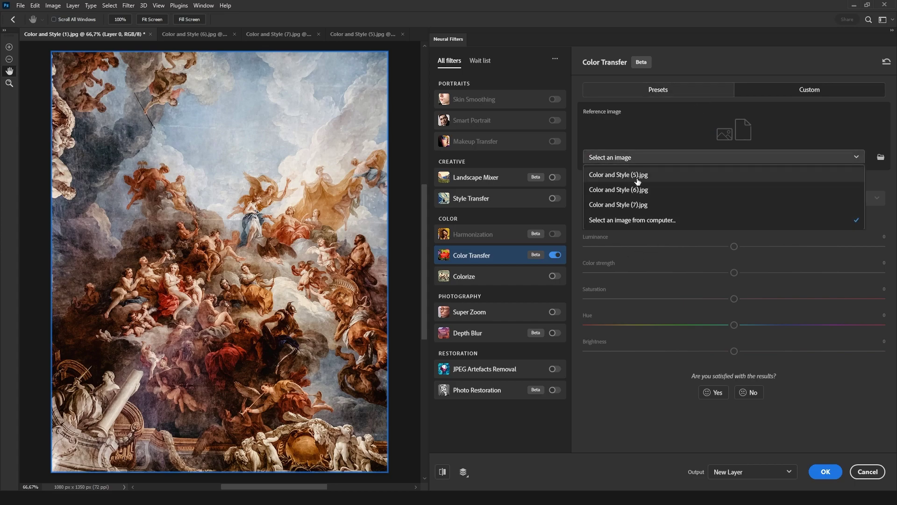
{"action": "left_click", "coordinate": [638, 176]}
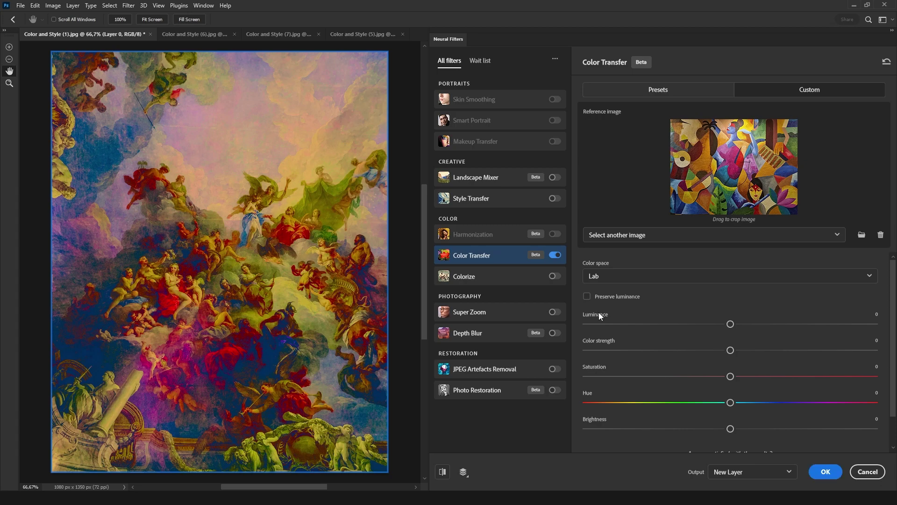
- Set the painting's Luminance to -30, lower Brightness and Saturation, enable Preserve luminance, and compare the preview with the original
{"action": "scroll", "coordinate": [653, 317], "scroll_direction": "down", "scroll_amount": 2}
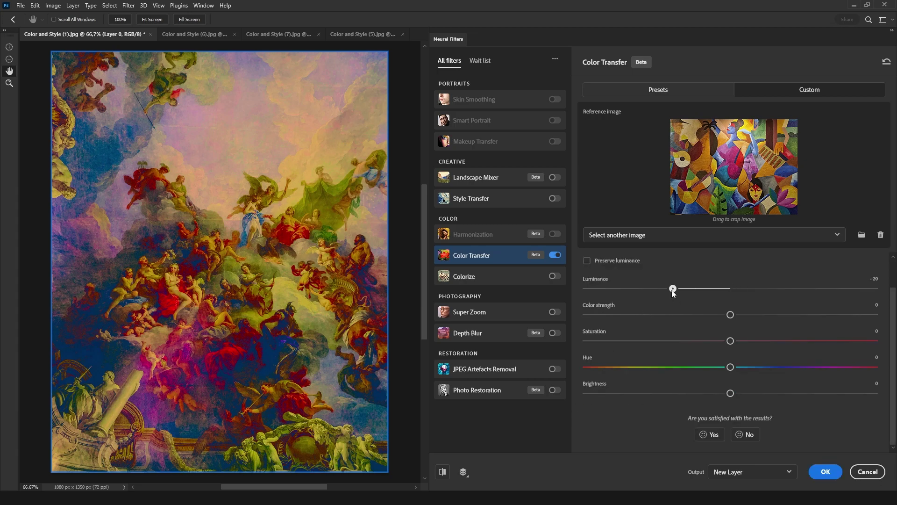
{"action": "left_click_drag", "start_coordinate": [672, 292], "coordinate": [644, 289]}
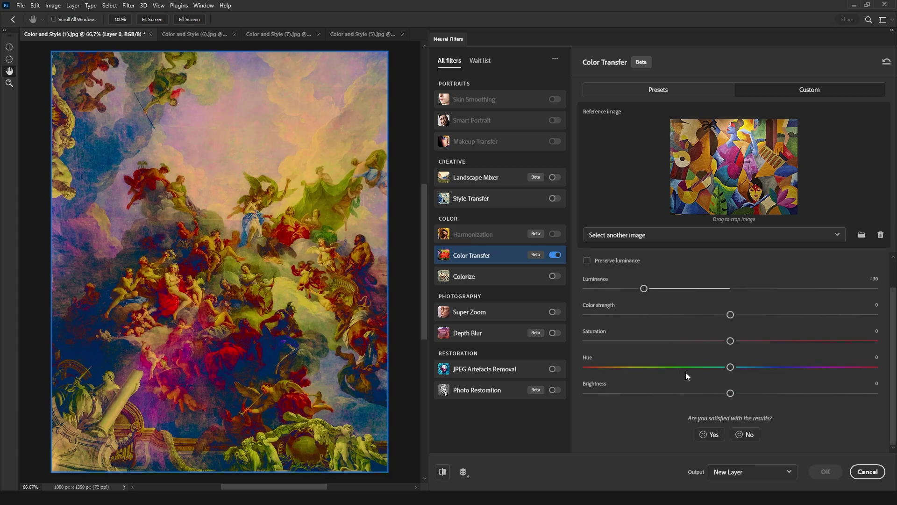
{"action": "left_click_drag", "start_coordinate": [730, 393], "coordinate": [698, 393]}
{"action": "left_click", "coordinate": [587, 261]}
{"action": "left_click_drag", "start_coordinate": [730, 341], "coordinate": [704, 341]}
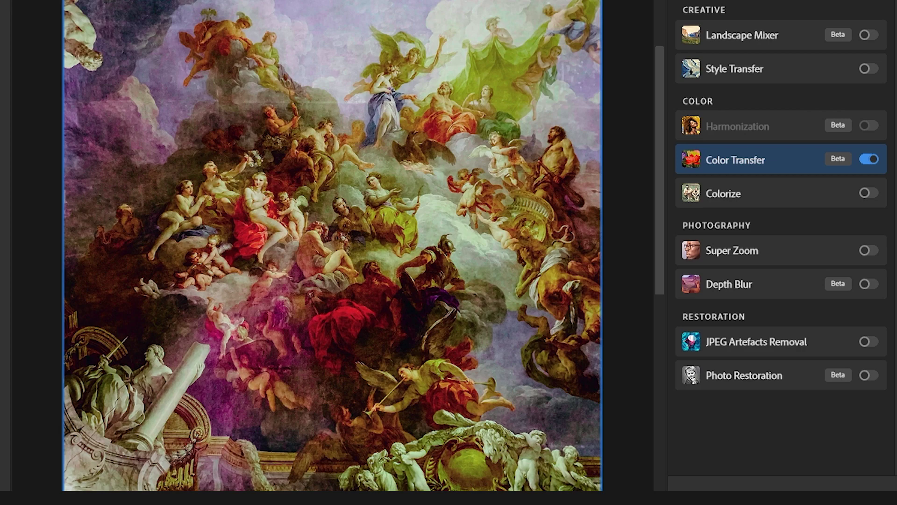
{"action": "key", "text": "p"}
{"action": "key", "text": "p"}
{"action": "key", "text": "p"}
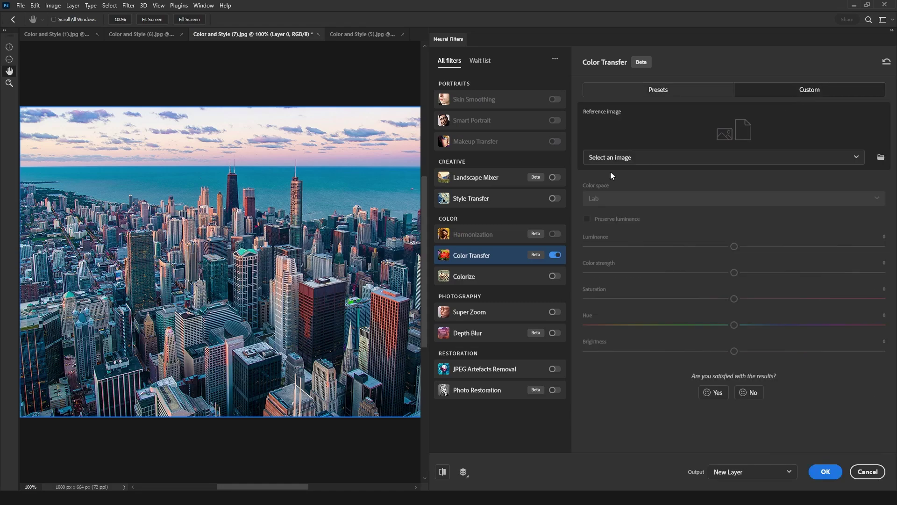
- Use Color and Style (5).jpg as the Color Transfer reference for the city skyline and enable Preserve luminance
{"action": "left_click", "coordinate": [612, 158]}
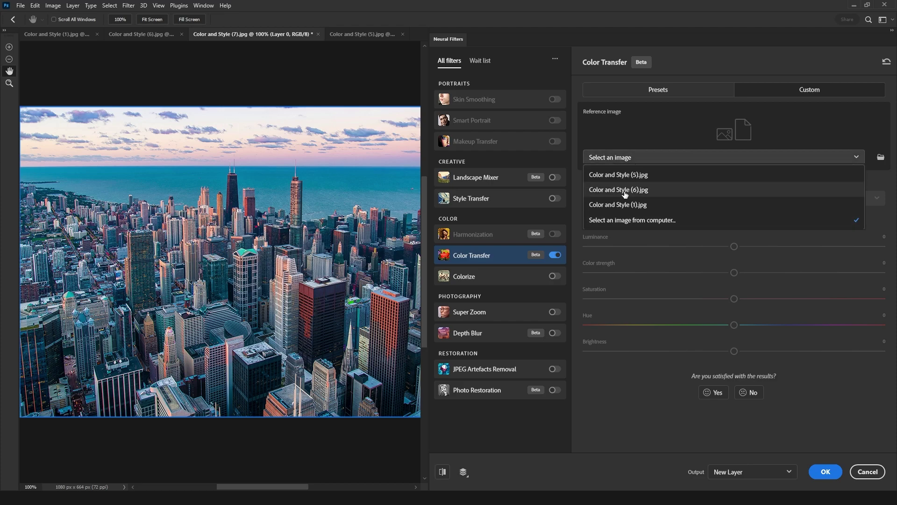
{"action": "left_click", "coordinate": [635, 175]}
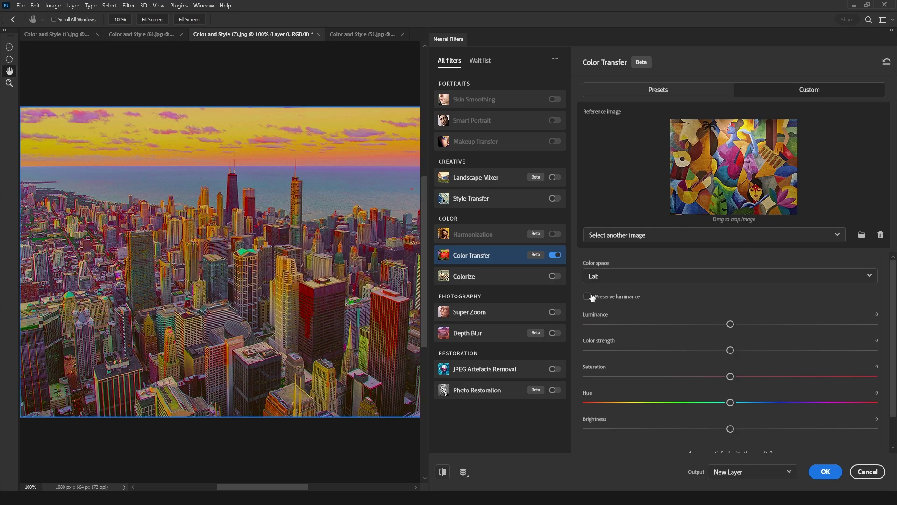
{"action": "left_click", "coordinate": [590, 297]}
- Raise the skyline's Color strength, lower its Saturation slightly and compare the preview with the original
{"action": "left_click_drag", "start_coordinate": [731, 350], "coordinate": [778, 356]}
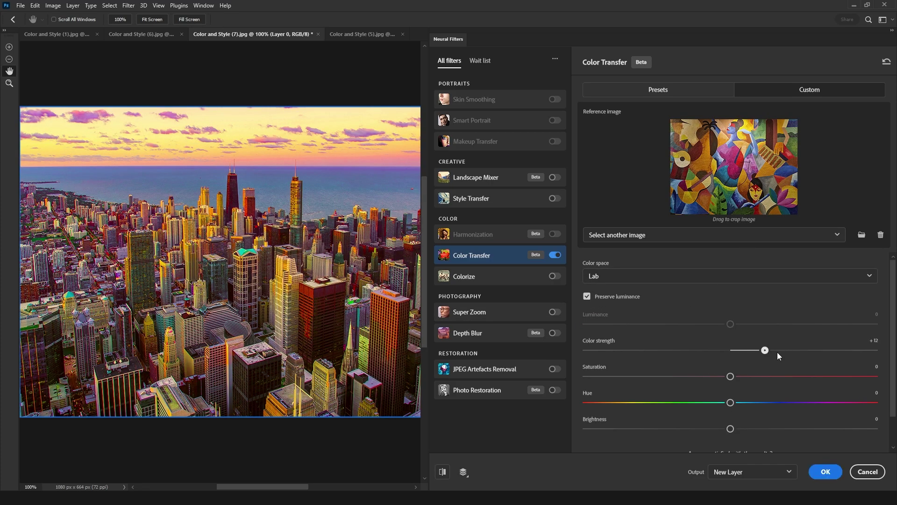
{"action": "left_click_drag", "start_coordinate": [730, 377], "coordinate": [719, 396]}
{"action": "scroll", "coordinate": [689, 397], "scroll_direction": "down", "scroll_amount": 1}
{"action": "left_click", "coordinate": [442, 471]}
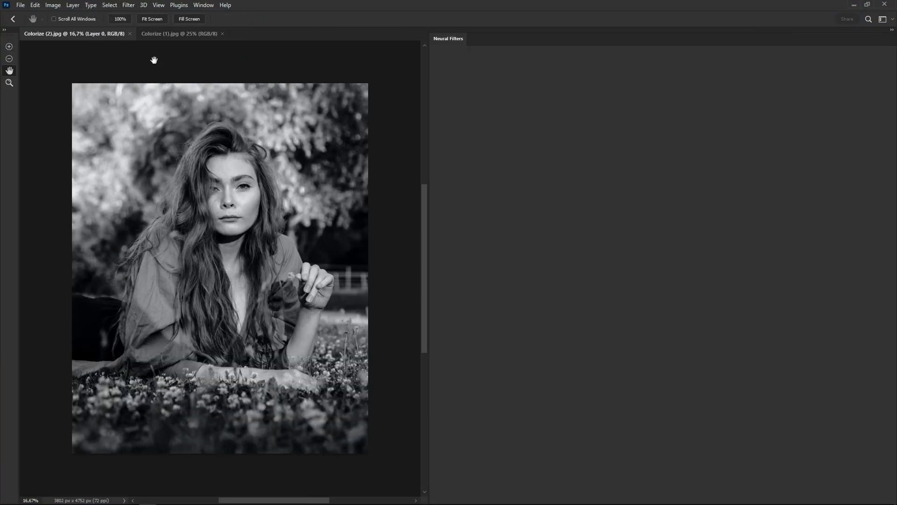
- Enable Colorize on the black-and-white portrait in Colorize (2).jpg and add a green focal point on the background foliage
{"action": "left_click", "coordinate": [555, 276]}
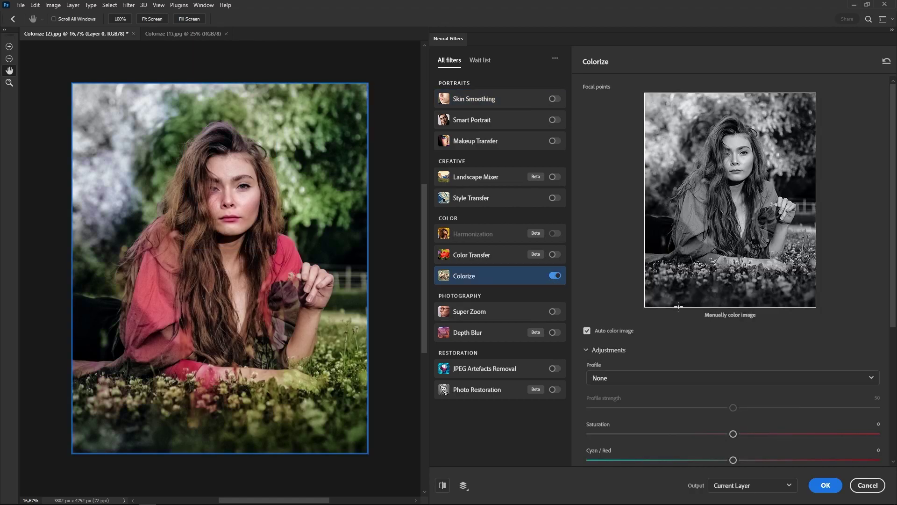
{"action": "left_click", "coordinate": [657, 155]}
{"action": "left_click", "coordinate": [780, 237]}
{"action": "left_click", "coordinate": [721, 224]}
{"action": "left_click", "coordinate": [712, 218]}
{"action": "left_click", "coordinate": [861, 151]}
- Add a second focal point on the foliage, change the first point to a darker green and adjust its strength
{"action": "left_click", "coordinate": [668, 113]}
{"action": "left_click", "coordinate": [657, 155]}
{"action": "left_click", "coordinate": [745, 317]}
{"action": "left_click", "coordinate": [724, 235]}
{"action": "left_click", "coordinate": [861, 151]}
{"action": "left_click_drag", "start_coordinate": [688, 317], "coordinate": [697, 317]}
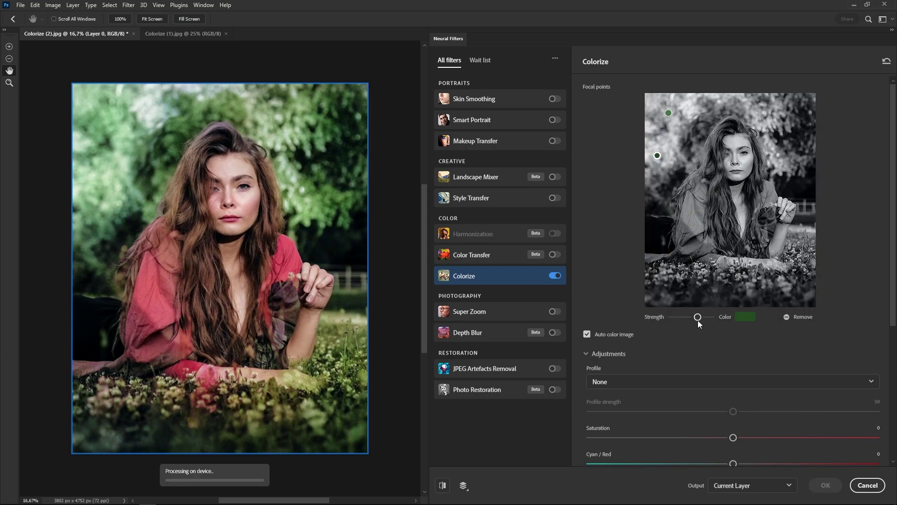
- Reposition the upper foliage focal point slightly lower and add a third green point above it
{"action": "left_click", "coordinate": [668, 113]}
{"action": "left_click", "coordinate": [668, 128]}
{"action": "left_click", "coordinate": [685, 103]}
- Add a brown focal point on the top of the woman's hair and reduce its strength
{"action": "left_click", "coordinate": [734, 123]}
{"action": "left_click", "coordinate": [746, 316]}
{"action": "left_click", "coordinate": [701, 199]}
{"action": "key", "text": "Return"}
{"action": "left_click_drag", "start_coordinate": [698, 317], "coordinate": [676, 317]}
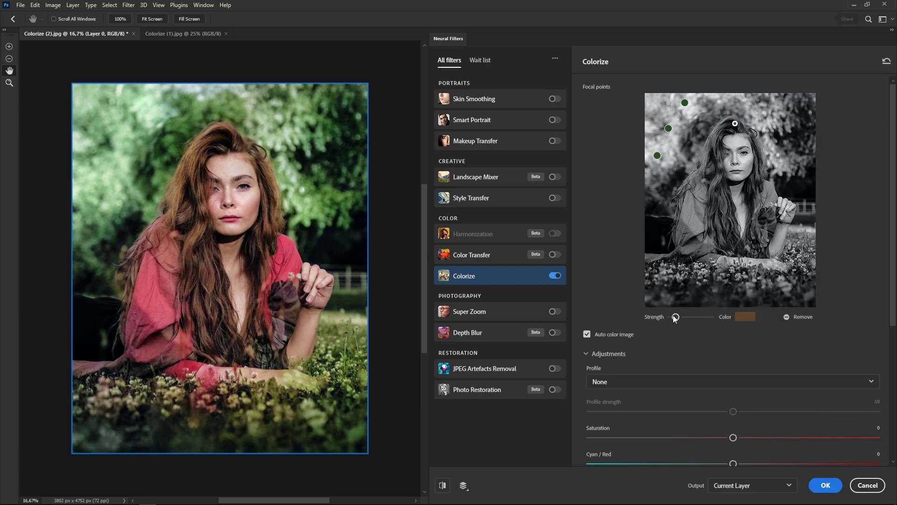
{"action": "left_click", "coordinate": [745, 316]}
{"action": "left_click", "coordinate": [855, 152]}
- Apply Colorize to the portrait and compare the Open and Neural Filters history states
{"action": "left_click", "coordinate": [836, 486]}
{"action": "left_click", "coordinate": [796, 296]}
{"action": "left_click", "coordinate": [799, 306]}
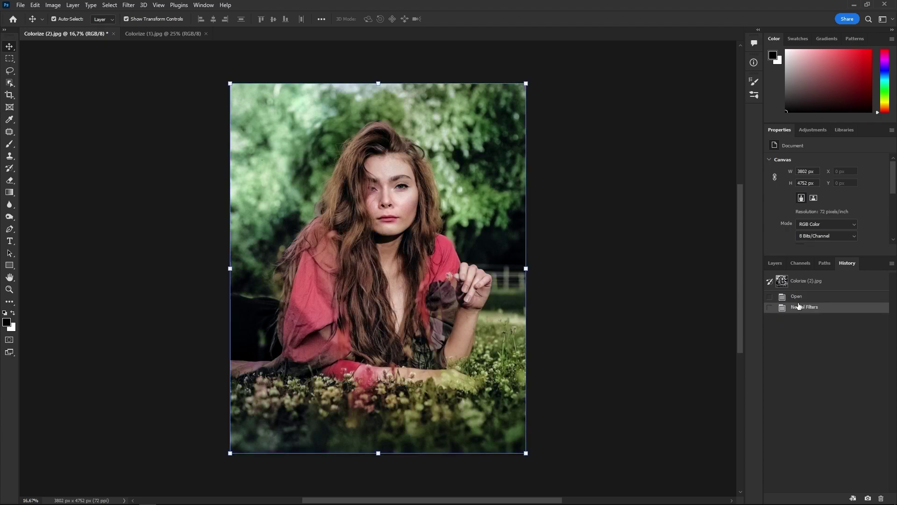
{"action": "left_click", "coordinate": [797, 297]}
{"action": "left_click", "coordinate": [799, 307]}
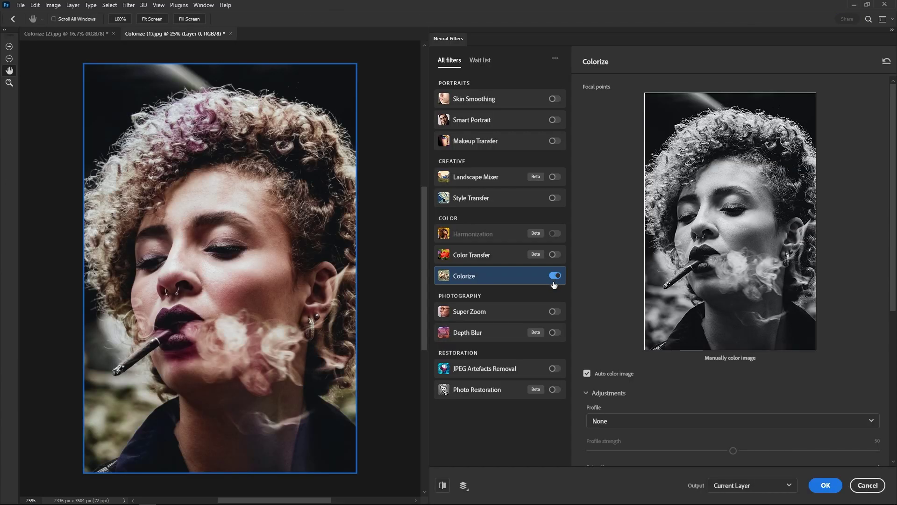
- Add a full-strength brown focal point on the top of the hair, reposition it slightly lower and add a second point beside it
{"action": "left_click", "coordinate": [711, 130]}
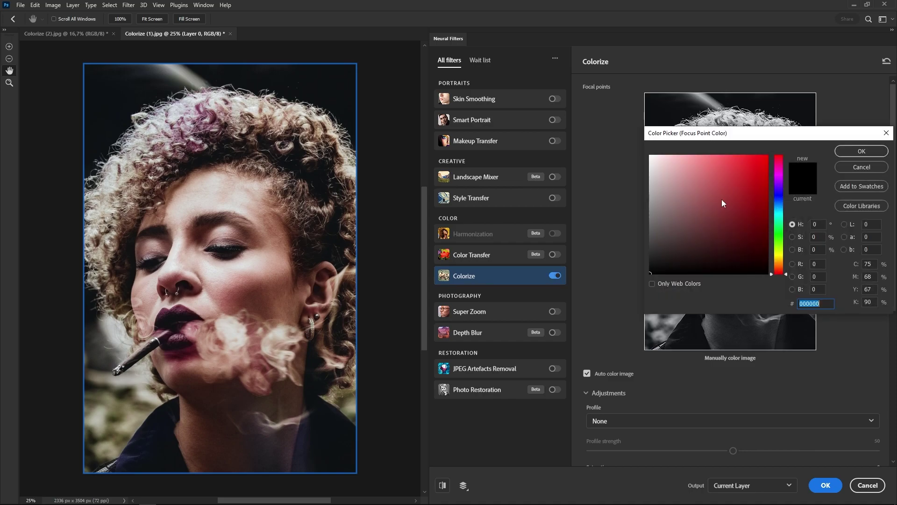
{"action": "left_click_drag", "start_coordinate": [780, 271], "coordinate": [781, 264]}
{"action": "left_click", "coordinate": [701, 218]}
{"action": "left_click", "coordinate": [861, 150]}
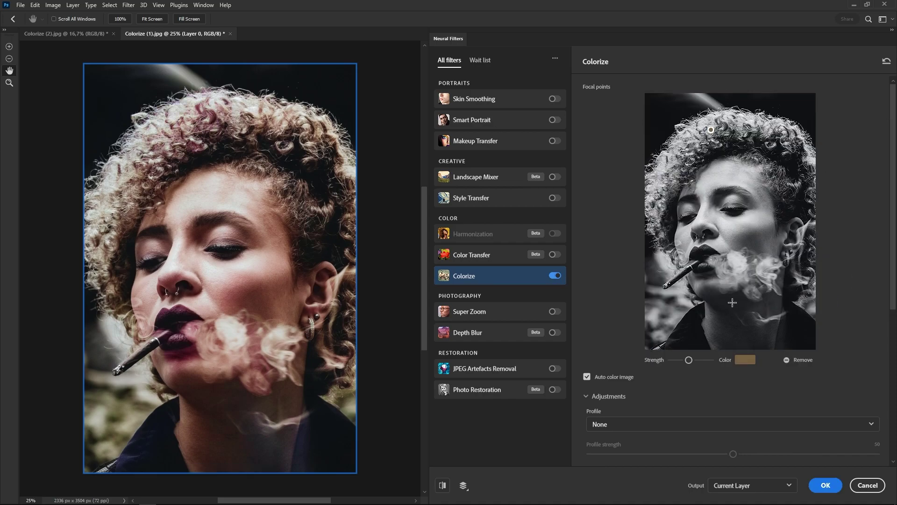
{"action": "left_click_drag", "start_coordinate": [688, 359], "coordinate": [711, 360]}
{"action": "left_click_drag", "start_coordinate": [711, 130], "coordinate": [700, 145]}
{"action": "left_click", "coordinate": [719, 132]}
- Add a focal point on the smoke and set its colour to pale beige ded5c7
{"action": "left_click", "coordinate": [756, 280]}
{"action": "left_click", "coordinate": [745, 360]}
{"action": "left_click", "coordinate": [661, 168]}
{"action": "left_click", "coordinate": [861, 151]}
- Add another focal point on the lower neck beside the collar and set its colour to be9672
{"action": "left_click", "coordinate": [763, 336]}
{"action": "left_click", "coordinate": [745, 359]}
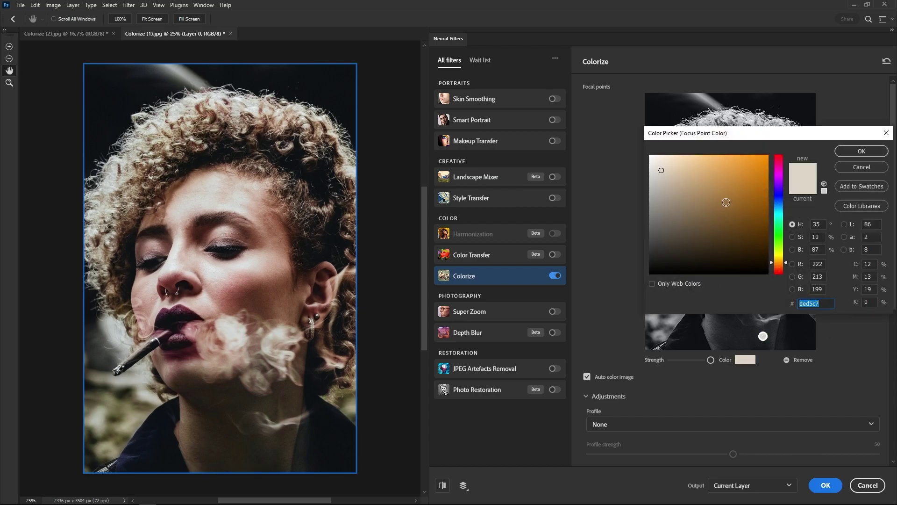
{"action": "left_click", "coordinate": [688, 174]}
{"action": "left_click_drag", "start_coordinate": [779, 262], "coordinate": [786, 265]}
{"action": "left_click", "coordinate": [695, 184]}
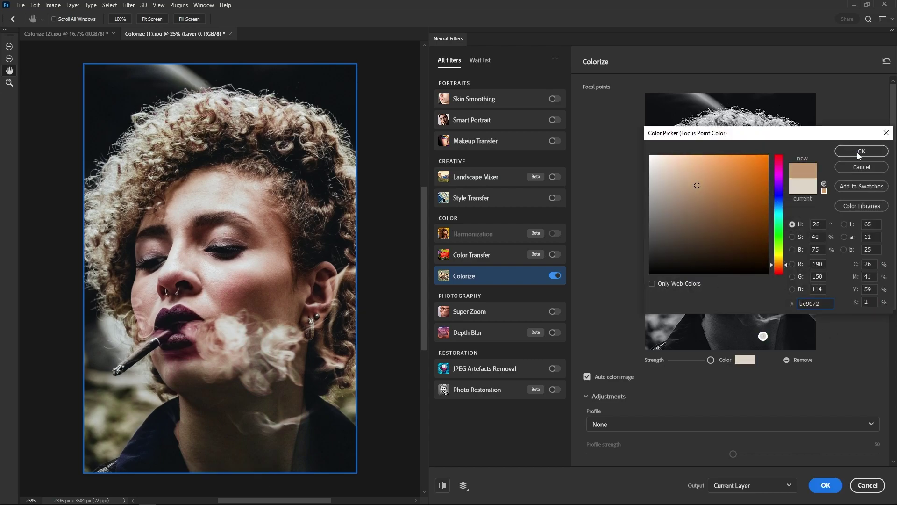
{"action": "left_click", "coordinate": [861, 152]}
- Reduce the strength of the neck focal point and shift its colour to a pinker hue
{"action": "left_click_drag", "start_coordinate": [711, 360], "coordinate": [680, 375]}
{"action": "left_click", "coordinate": [745, 359]}
{"action": "left_click_drag", "start_coordinate": [786, 265], "coordinate": [786, 268]}
{"action": "left_click", "coordinate": [861, 152]}
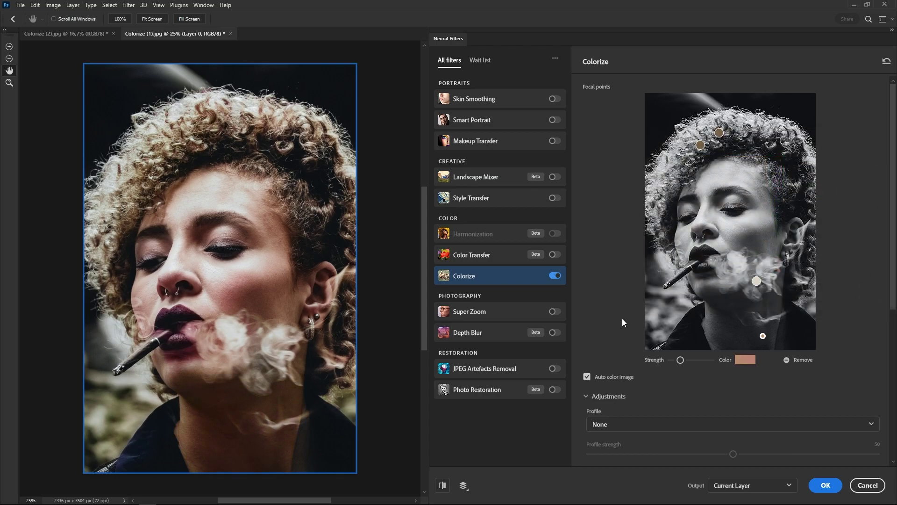
{"action": "left_click_drag", "start_coordinate": [680, 360], "coordinate": [674, 361]}
- Compare the colorized portrait with the original and apply the Colorize filter
{"action": "left_click", "coordinate": [443, 485]}
{"action": "left_click", "coordinate": [443, 485]}
{"action": "left_click", "coordinate": [829, 485]}
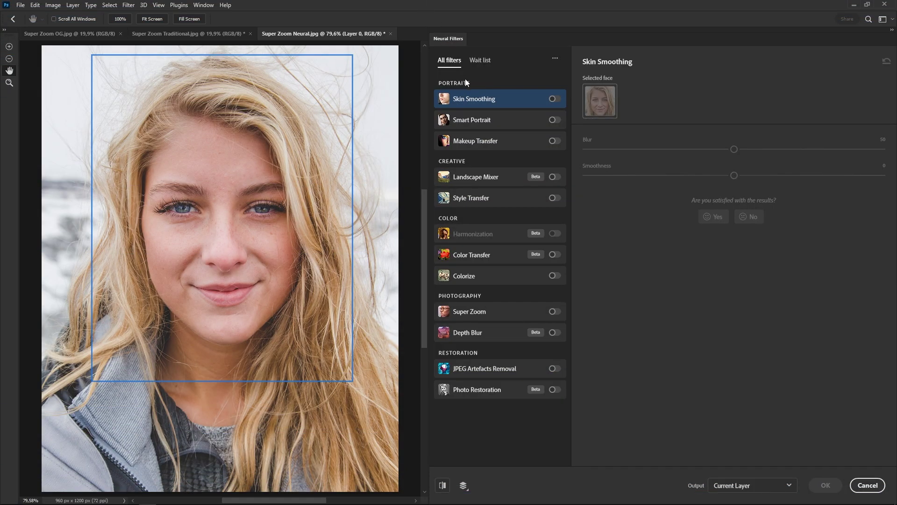
- Enable Super Zoom with Remove JPEG Artefacts, Enhance face details, noise reduction 5 and sharpen 12, and enlarge the image one zoom level
{"action": "left_click", "coordinate": [502, 312]}
{"action": "left_click", "coordinate": [555, 311]}
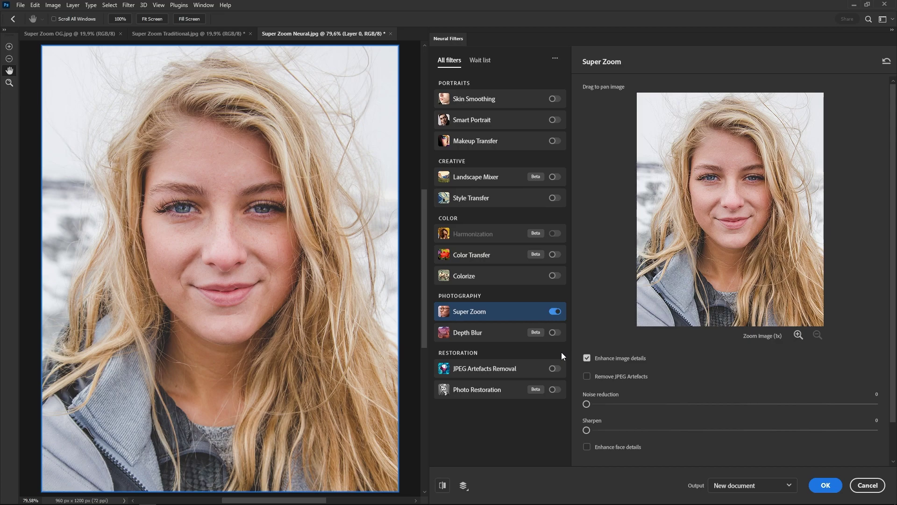
{"action": "scroll", "coordinate": [684, 374], "scroll_direction": "down", "scroll_amount": 2}
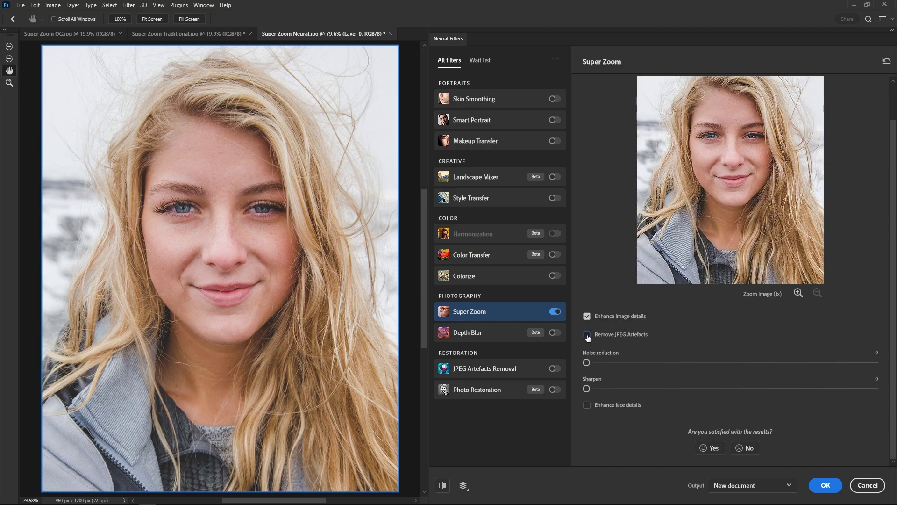
{"action": "left_click", "coordinate": [587, 406]}
{"action": "left_click_drag", "start_coordinate": [586, 363], "coordinate": [627, 362]}
{"action": "left_click_drag", "start_coordinate": [589, 388], "coordinate": [698, 392]}
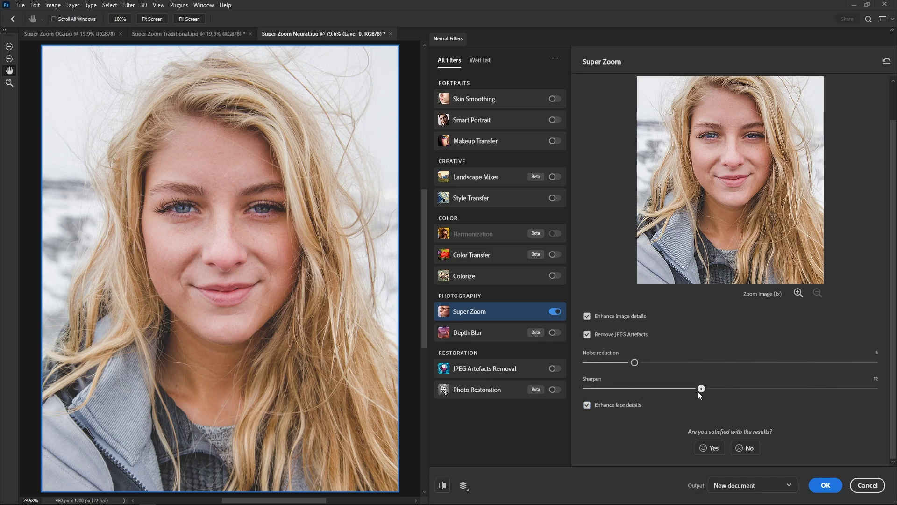
{"action": "left_click", "coordinate": [799, 293]}
{"action": "left_click", "coordinate": [799, 294]}
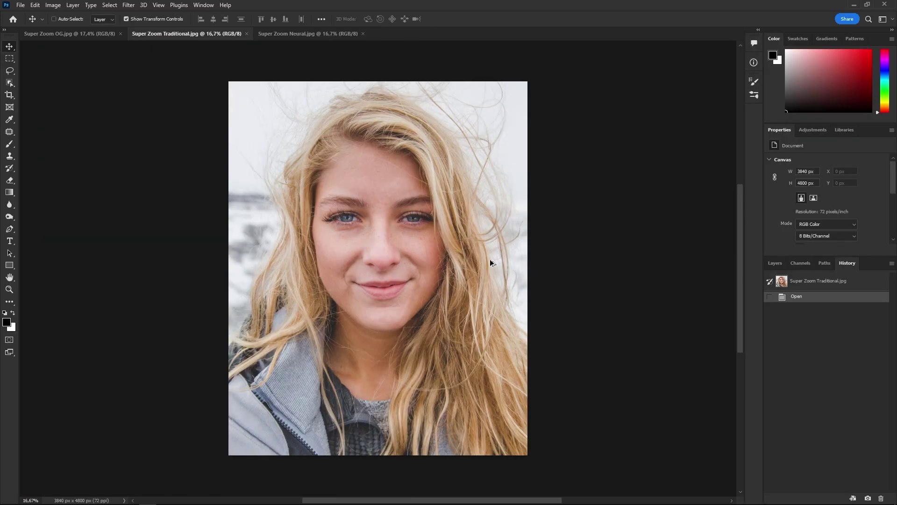
- Reduce Super Zoom Traditional.jpg to a quarter of its width, 960 px, using Bicubic Sharper (reduction) resampling
{"action": "key", "text": "ctrl+alt+i"}
{"action": "left_click_drag", "start_coordinate": [672, 101], "coordinate": [517, 119]}
{"action": "left_click", "coordinate": [513, 174]}
{"action": "type", "text": "/4"}
{"action": "left_click", "coordinate": [537, 217]}
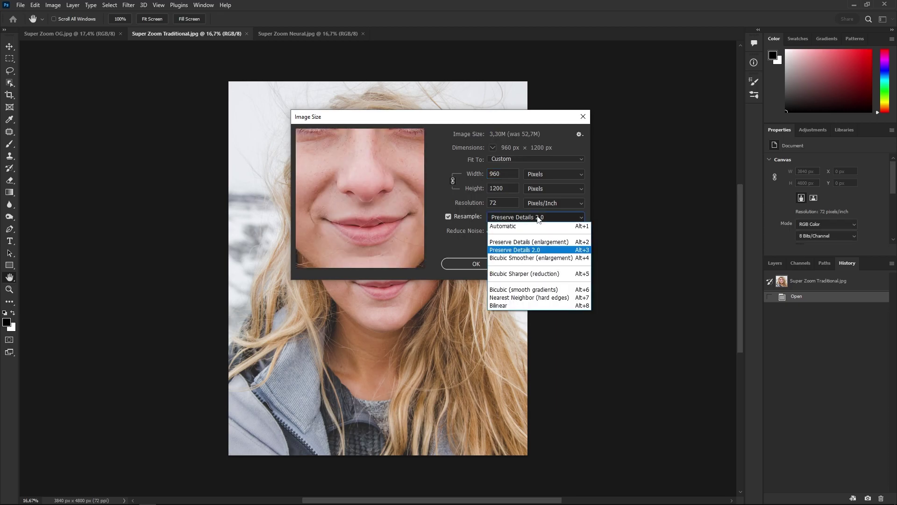
{"action": "left_click", "coordinate": [542, 275]}
{"action": "left_click", "coordinate": [476, 264]}
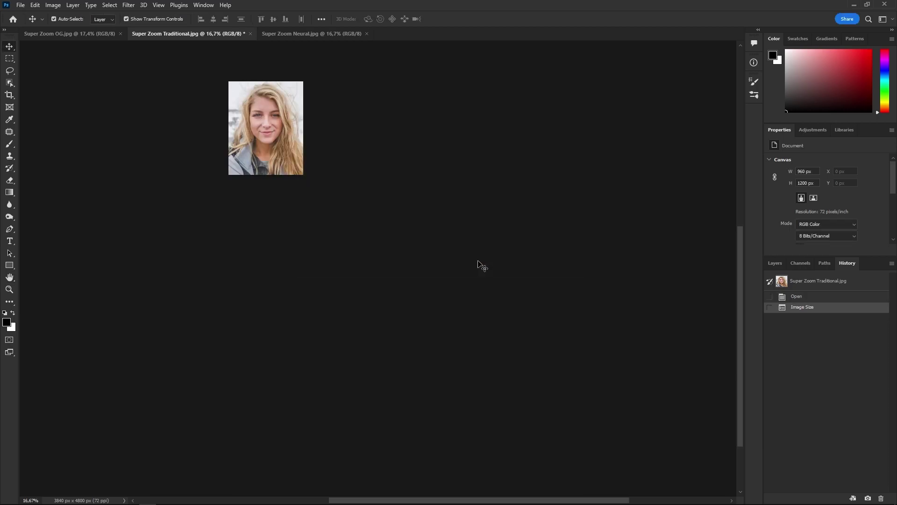
- Enlarge the reduced image four times to 3840 × 4800 px using Preserve Details (enlargement) resampling
{"action": "key", "text": "ctrl+alt+i"}
{"action": "left_click", "coordinate": [514, 173]}
{"action": "type", "text": "*4"}
{"action": "left_click", "coordinate": [537, 216]}
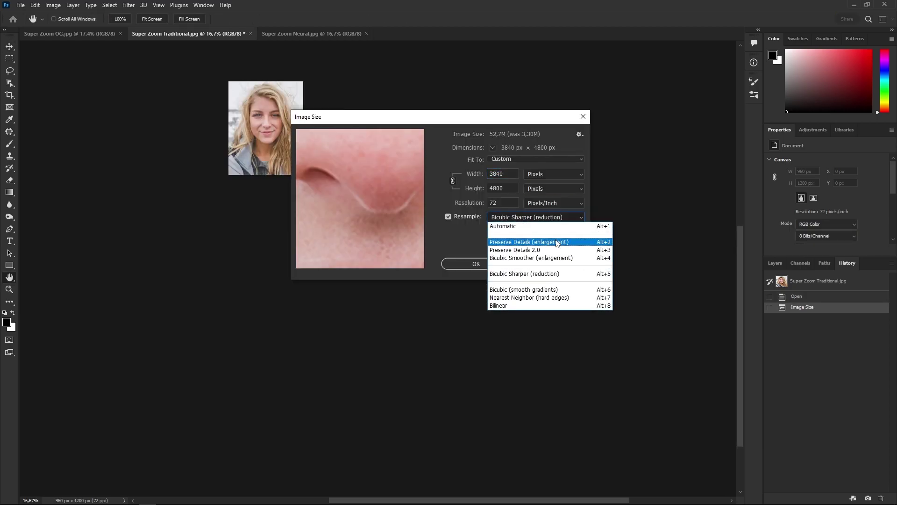
{"action": "left_click", "coordinate": [556, 239]}
{"action": "left_click", "coordinate": [551, 217]}
{"action": "left_click", "coordinate": [542, 260]}
{"action": "left_click", "coordinate": [533, 217]}
{"action": "left_click", "coordinate": [526, 241]}
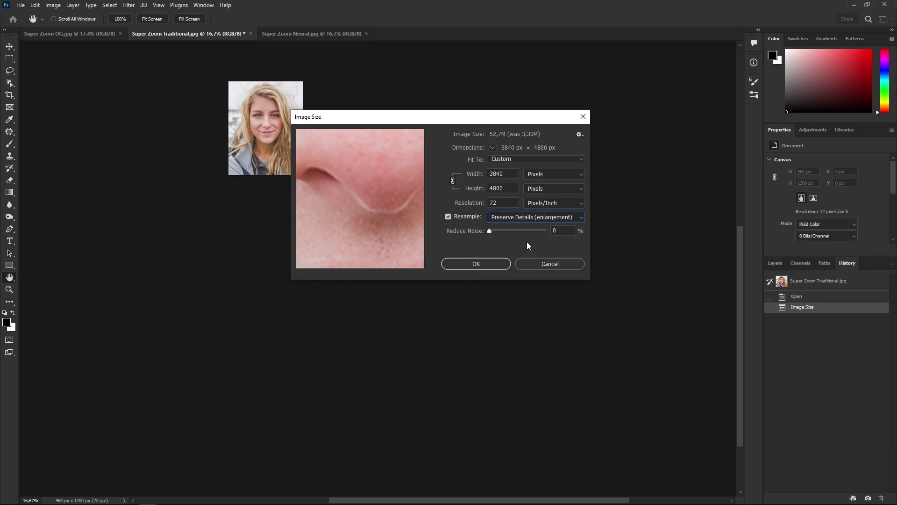
{"action": "left_click", "coordinate": [476, 264]}
- Compare the eye detail of the resampled Super Zoom Traditional image with the Super Zoom OG image
{"action": "key", "text": "v"}
{"action": "scroll", "coordinate": [351, 239], "scroll_direction": "up", "scroll_amount": 5}
{"action": "scroll", "coordinate": [350, 236], "scroll_direction": "up", "scroll_amount": 4}
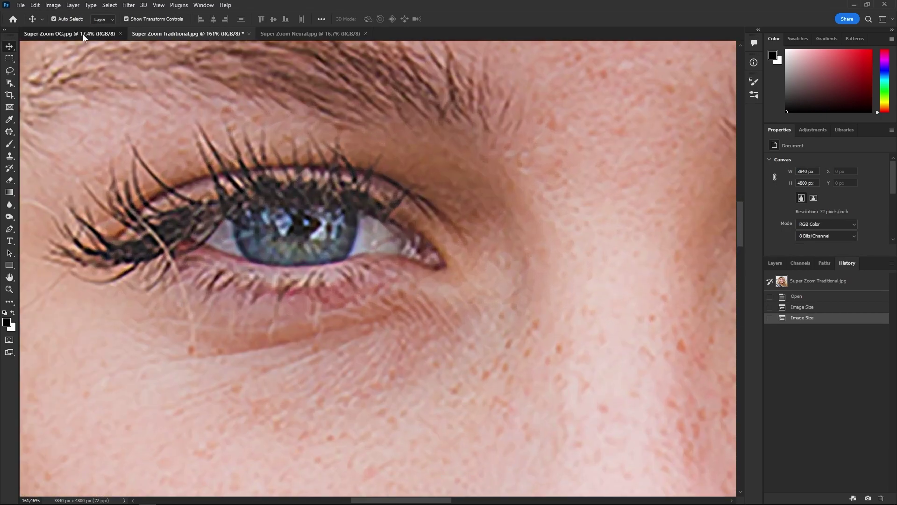
{"action": "left_click", "coordinate": [85, 35]}
{"action": "scroll", "coordinate": [371, 231], "scroll_direction": "up", "scroll_amount": 9}
{"action": "left_click", "coordinate": [164, 36]}
{"action": "left_click", "coordinate": [105, 35]}
{"action": "left_click", "coordinate": [151, 36]}
{"action": "key", "text": "ctrl+0"}
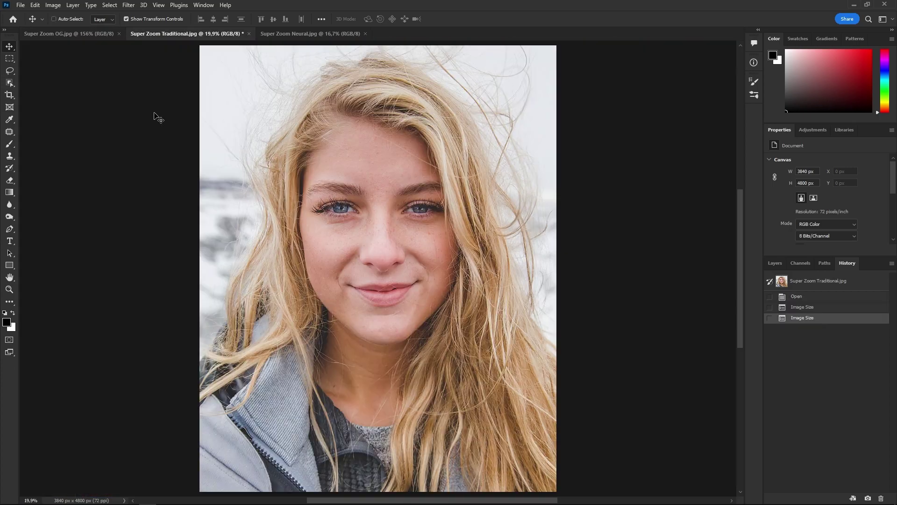
{"action": "left_click", "coordinate": [92, 36]}
{"action": "key", "text": "ctrl+0"}
- Reduce Super Zoom Neural.jpg to 960 px wide with Bicubic Sharper (reduction) resampling, and apply the Super Zoom filter
{"action": "left_click", "coordinate": [299, 36]}
{"action": "key", "text": "ctrl+alt+i"}
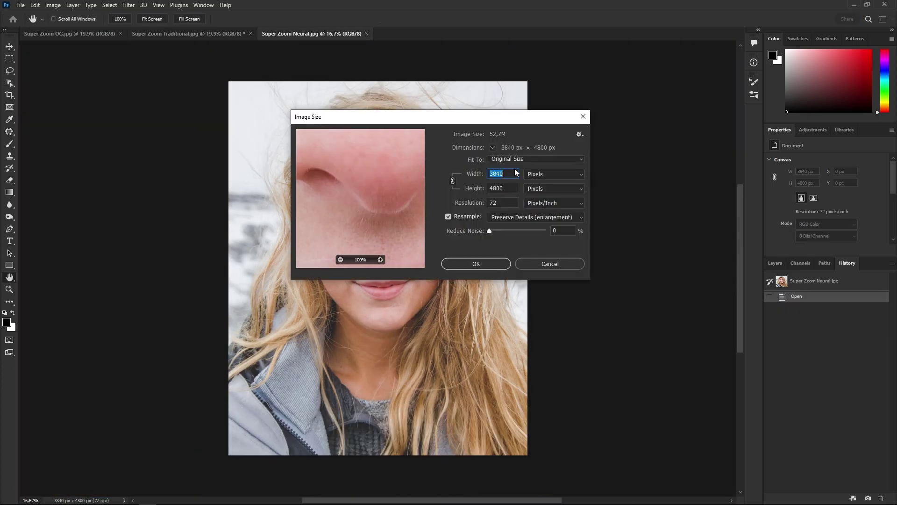
{"action": "type", "text": "960"}
{"action": "left_click", "coordinate": [537, 218]}
{"action": "left_click", "coordinate": [517, 236]}
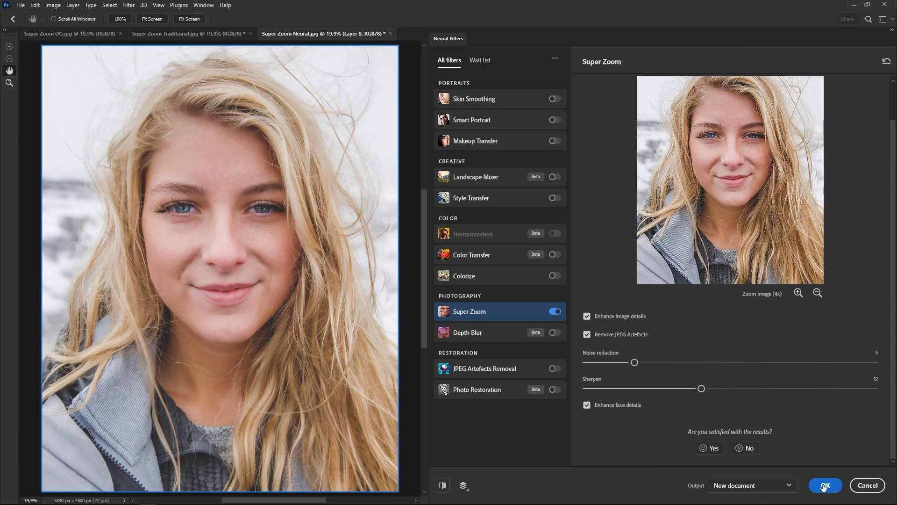
{"action": "left_click", "coordinate": [825, 485]}
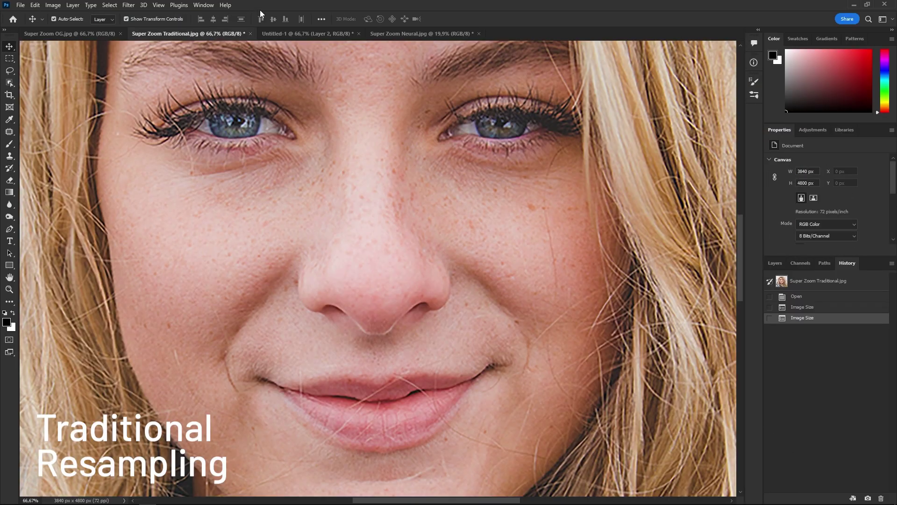
- Compare the facial detail of the Super Zoom result in Untitled-1 with the traditionally resampled image
{"action": "left_click", "coordinate": [285, 31]}
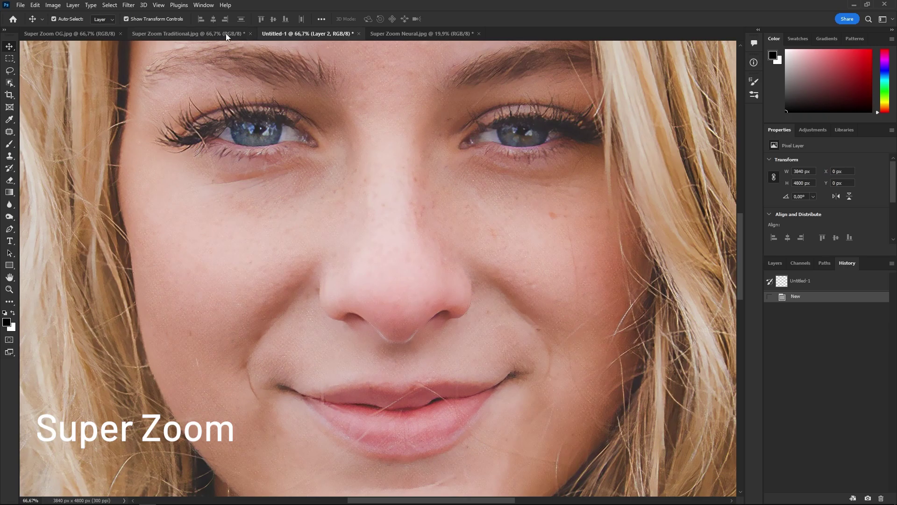
{"action": "left_click", "coordinate": [226, 33]}
{"action": "left_click", "coordinate": [282, 32]}
{"action": "left_click", "coordinate": [226, 33]}
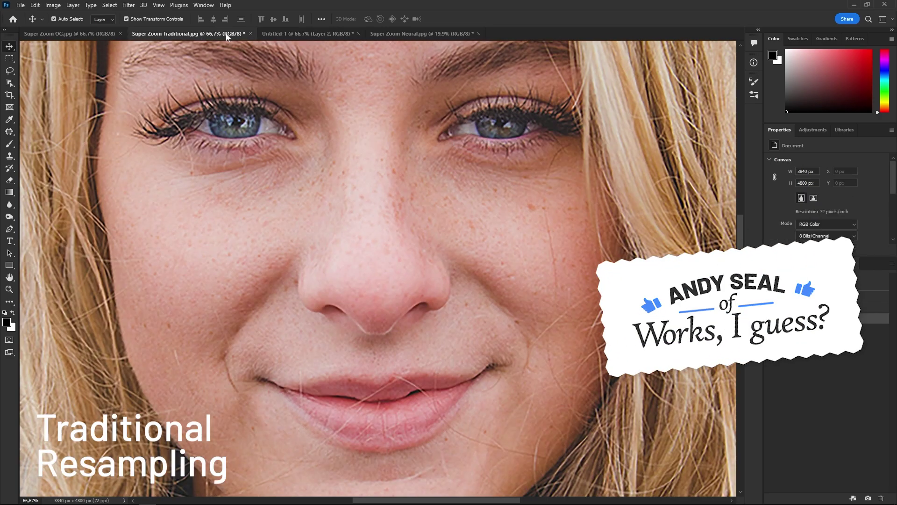
{"action": "left_click", "coordinate": [291, 39]}
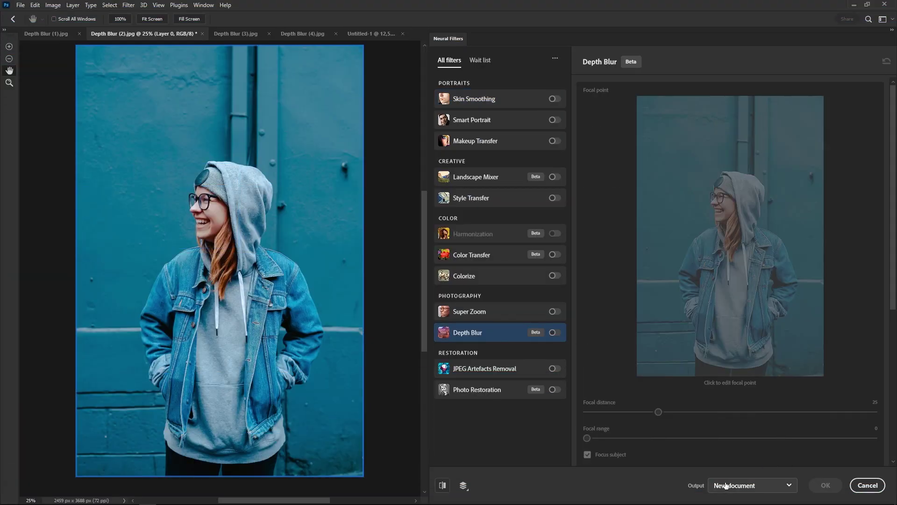
- Enable Depth Blur on Depth Blur (2).jpg with New Layer output, set blur strength to 100 and inspect the subject's edges
{"action": "left_click", "coordinate": [726, 485]}
{"action": "left_click", "coordinate": [727, 451]}
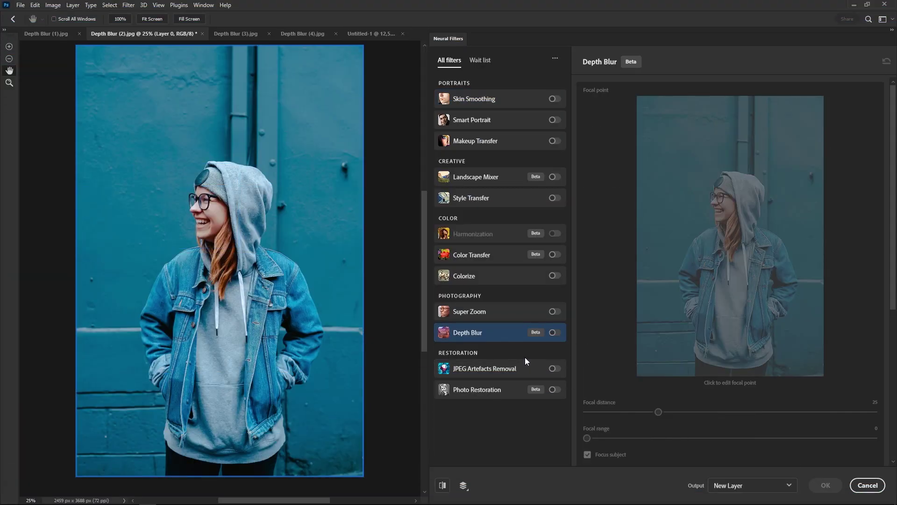
{"action": "left_click", "coordinate": [555, 333]}
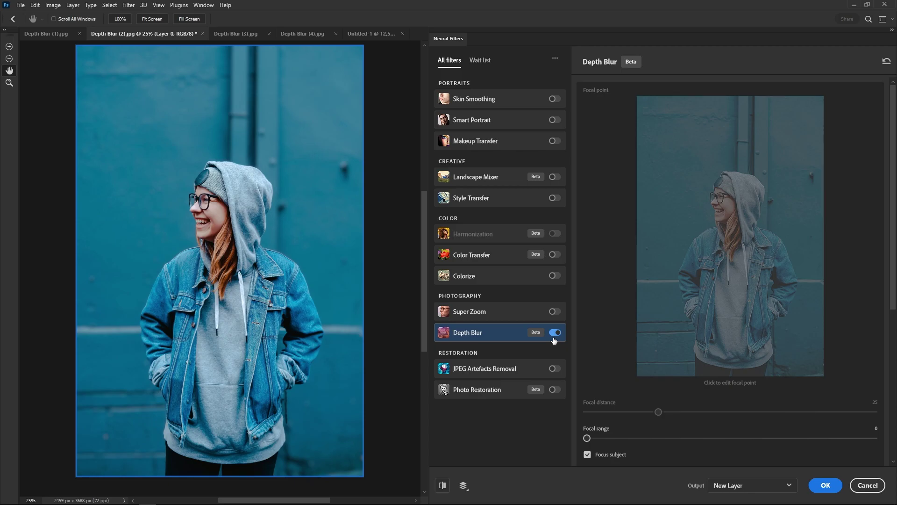
{"action": "scroll", "coordinate": [622, 305], "scroll_direction": "down", "scroll_amount": 3}
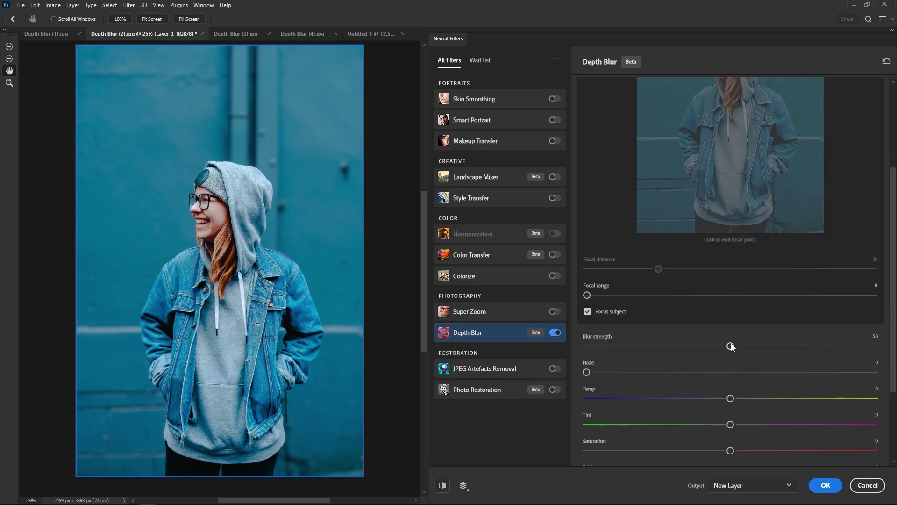
{"action": "left_click_drag", "start_coordinate": [730, 346], "coordinate": [874, 346]}
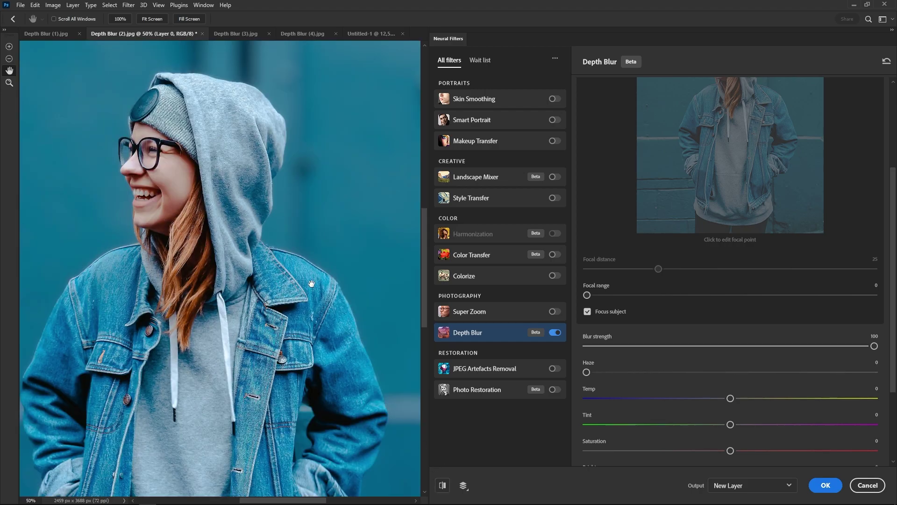
{"action": "scroll", "coordinate": [295, 242], "scroll_direction": "up", "scroll_amount": 1}
{"action": "scroll", "coordinate": [295, 242], "scroll_direction": "down", "scroll_amount": 2}
{"action": "right_click", "coordinate": [284, 234]}
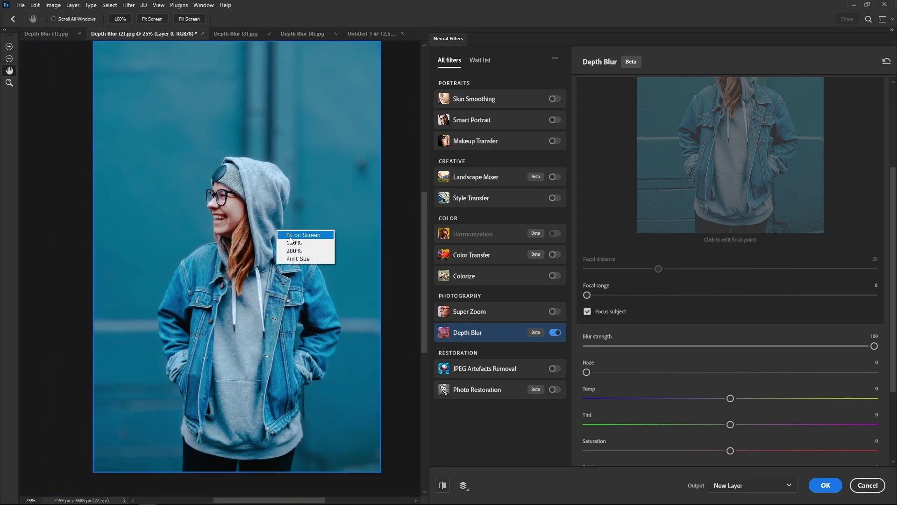
{"action": "left_click", "coordinate": [290, 239]}
- Switch to Depth Blur (3).jpg and raise the Depth Blur strength to about 99
{"action": "key", "text": "ctrl+Tab"}
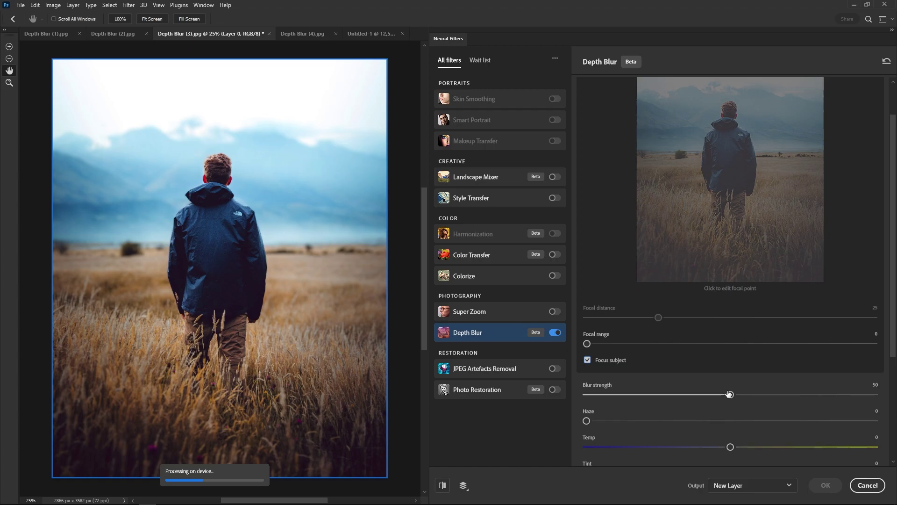
{"action": "left_click_drag", "start_coordinate": [730, 394], "coordinate": [738, 394]}
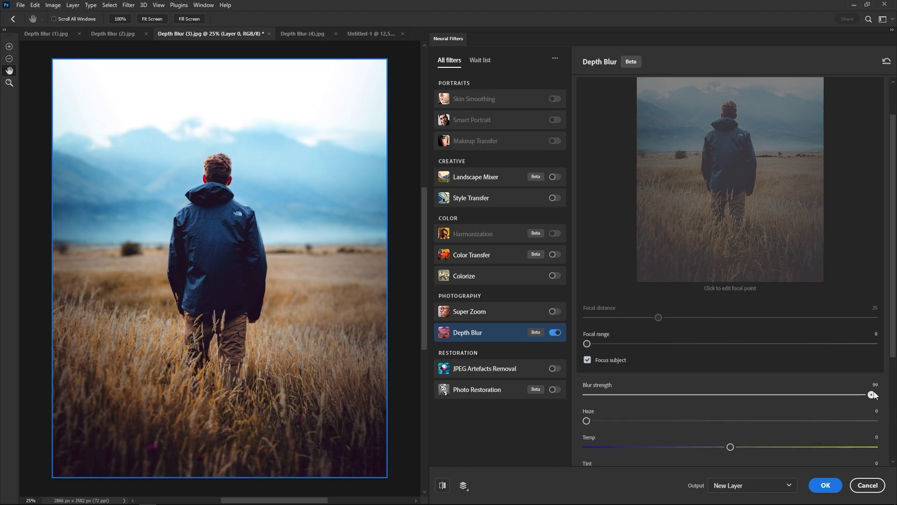
{"action": "left_click_drag", "start_coordinate": [873, 395], "coordinate": [873, 394]}
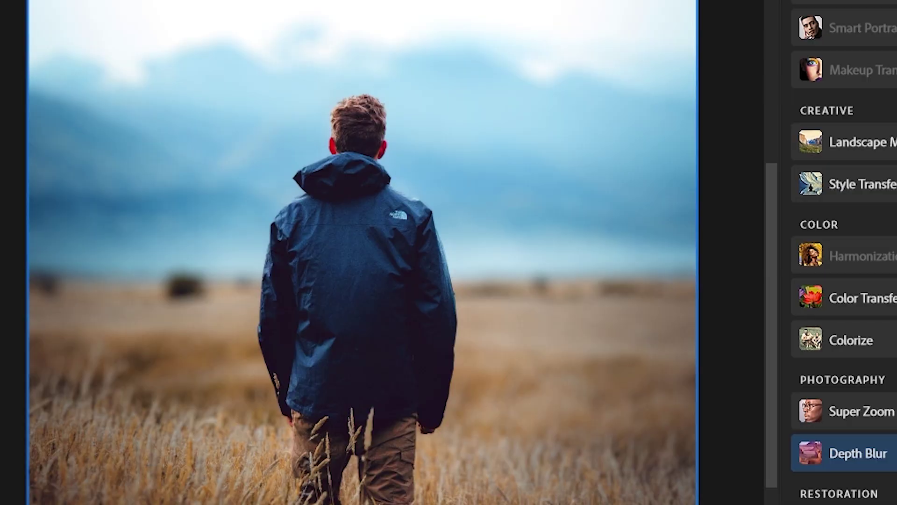
{"action": "key", "text": "p"}
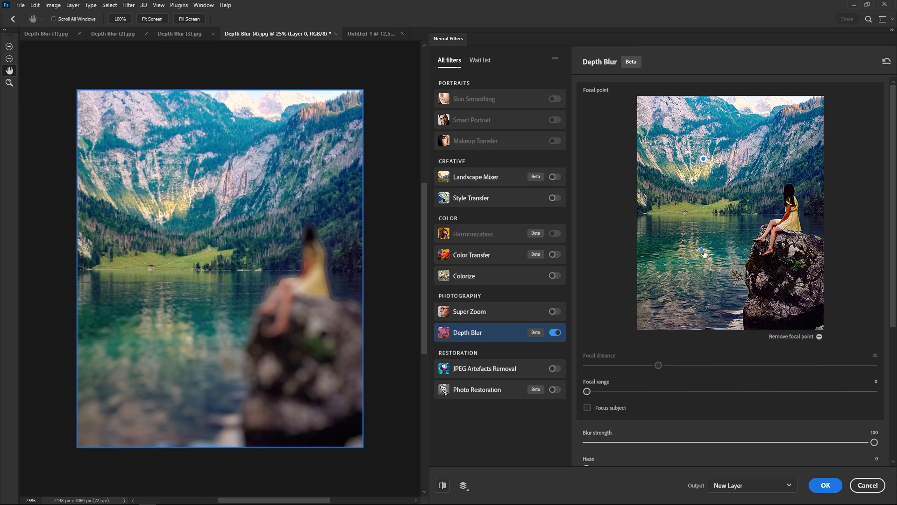
- Try the focal point on the water, place it on the seated woman, enable Focus subject and set blur strength to 28
{"action": "left_click", "coordinate": [703, 253]}
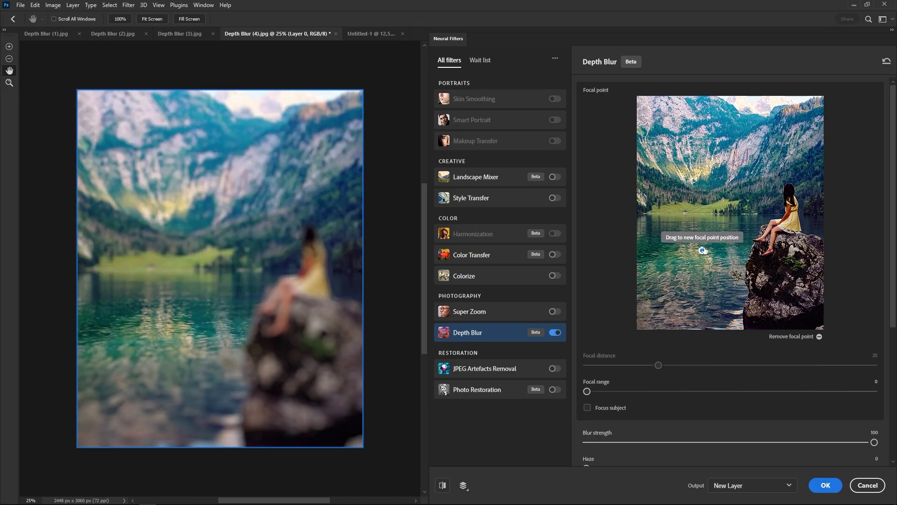
{"action": "left_click", "coordinate": [790, 205]}
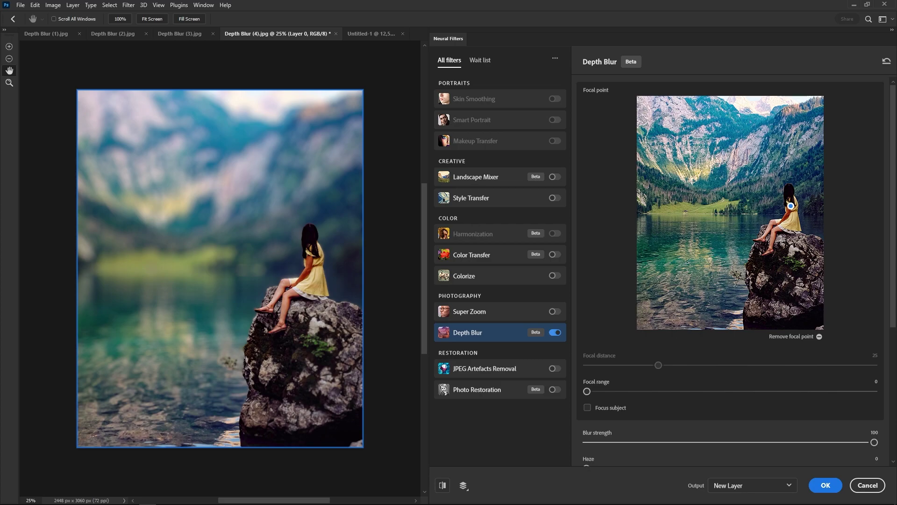
{"action": "left_click", "coordinate": [587, 408]}
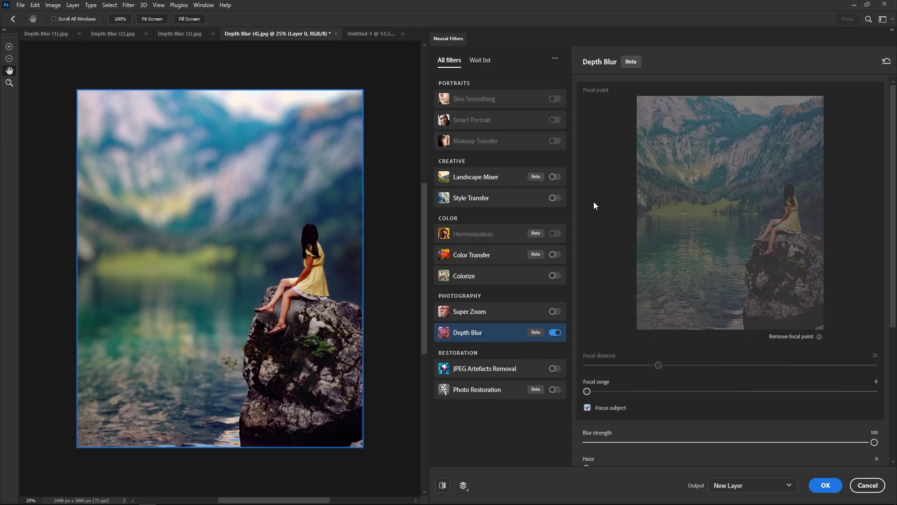
{"action": "scroll", "coordinate": [665, 313], "scroll_direction": "down", "scroll_amount": 2}
{"action": "left_click", "coordinate": [665, 347]}
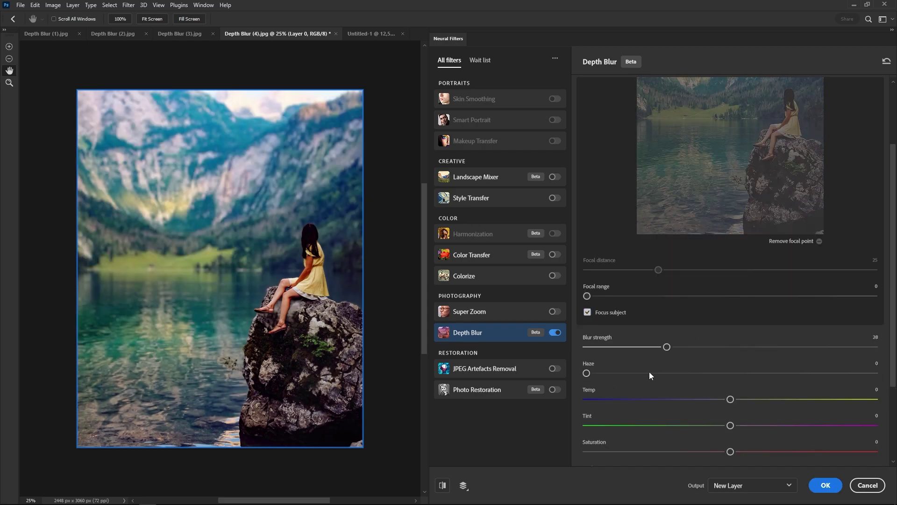
- Set the Depth Blur haze to 12 on Depth Blur (4).jpg and compare the preview with the original
{"action": "left_click", "coordinate": [649, 372]}
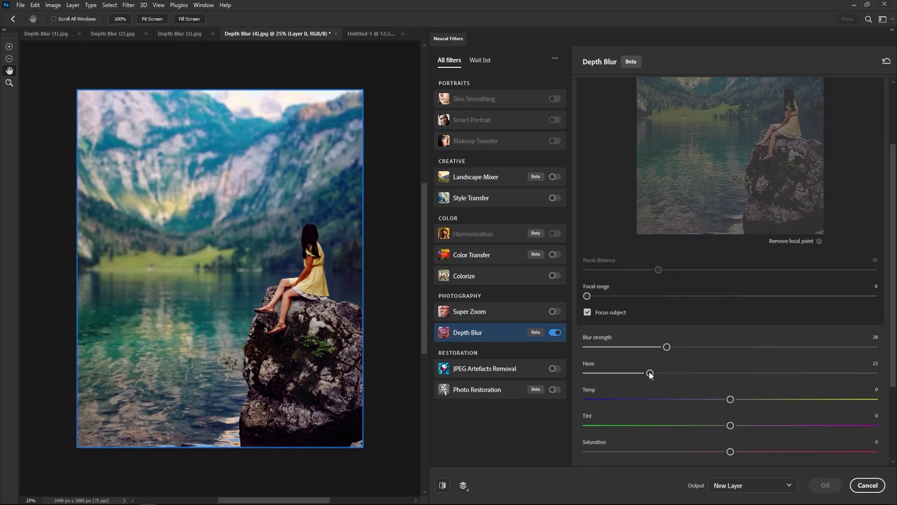
{"action": "left_click", "coordinate": [623, 372]}
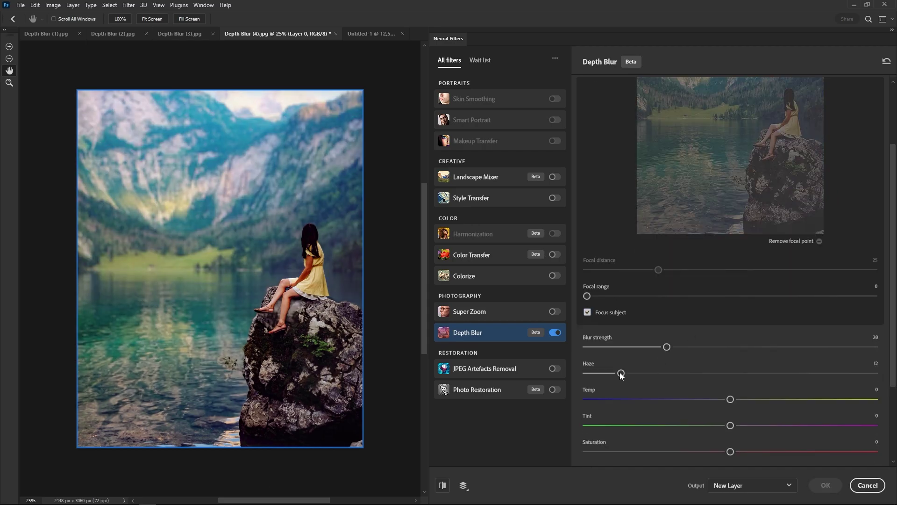
{"action": "left_click", "coordinate": [442, 485]}
{"action": "left_click", "coordinate": [442, 485]}
{"action": "left_click", "coordinate": [443, 485]}
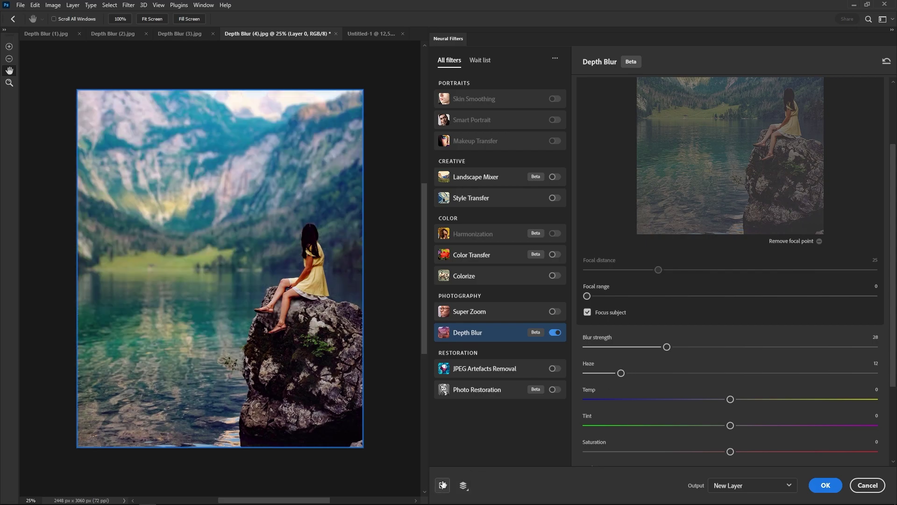
{"action": "left_click", "coordinate": [442, 485]}
{"action": "left_click", "coordinate": [443, 485]}
{"action": "left_click", "coordinate": [442, 484]}
- Examine the seated woman's legs and the rock up close with the filter preview switched on and off
{"action": "scroll", "coordinate": [291, 309], "scroll_direction": "up", "scroll_amount": 6}
{"action": "left_click", "coordinate": [444, 485]}
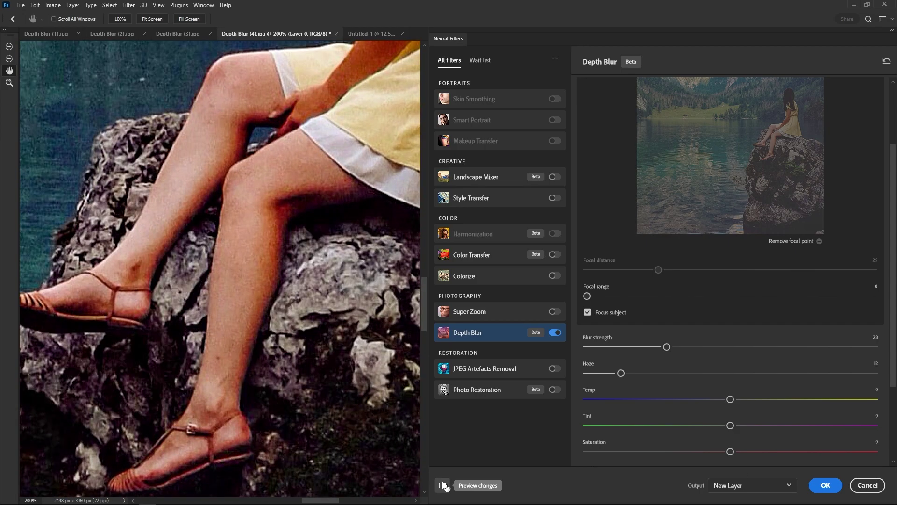
{"action": "right_click", "coordinate": [240, 270]}
{"action": "left_click", "coordinate": [259, 275]}
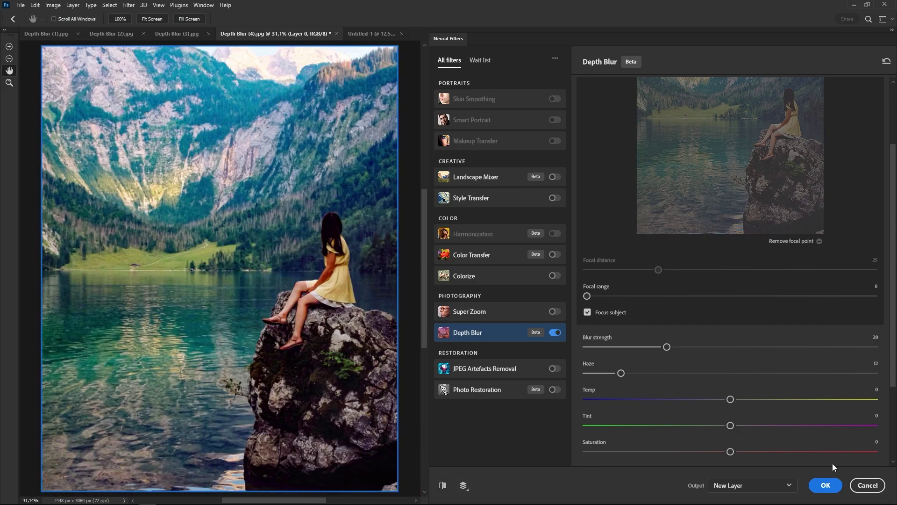
- Apply Depth Blur as a new layer and toggle that layer's visibility to compare it with the original photo
{"action": "left_click", "coordinate": [826, 485]}
{"action": "scroll", "coordinate": [458, 233], "scroll_direction": "up", "scroll_amount": 2}
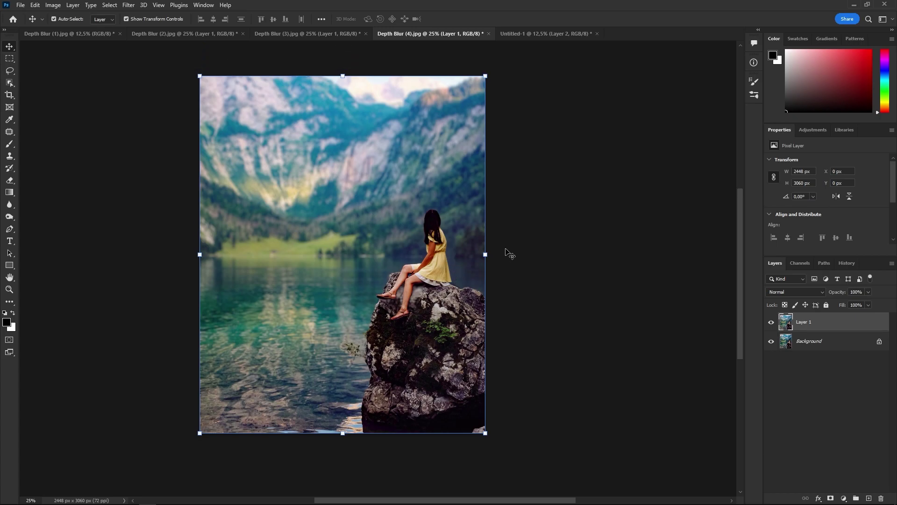
{"action": "left_click", "coordinate": [509, 254]}
{"action": "left_click", "coordinate": [771, 322]}
{"action": "left_click", "coordinate": [772, 323]}
{"action": "left_click", "coordinate": [772, 323]}
{"action": "left_click", "coordinate": [771, 323]}
{"action": "left_click", "coordinate": [772, 322]}
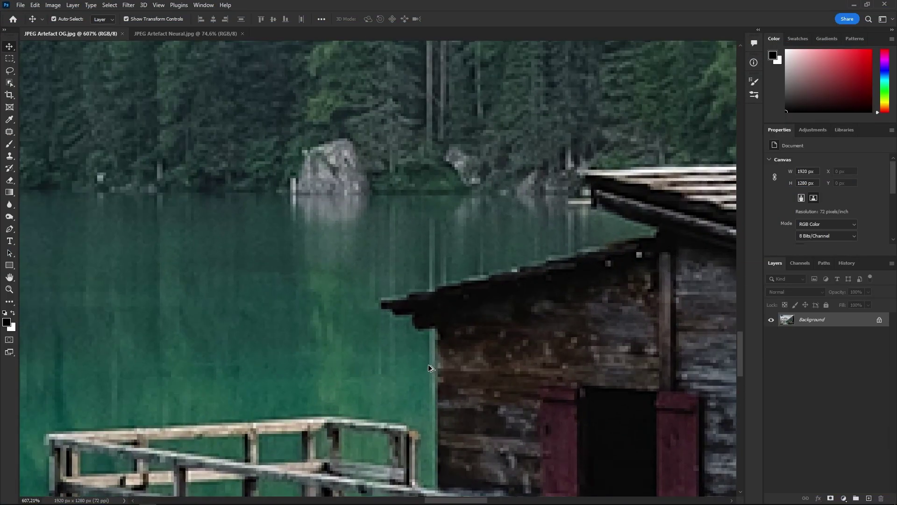
- Compare the compression artefacts around the lake hut in JPEG Artefact OG.jpg and JPEG Artefact Neural.jpg at high magnification
{"action": "scroll", "coordinate": [428, 364], "scroll_direction": "up", "scroll_amount": 3}
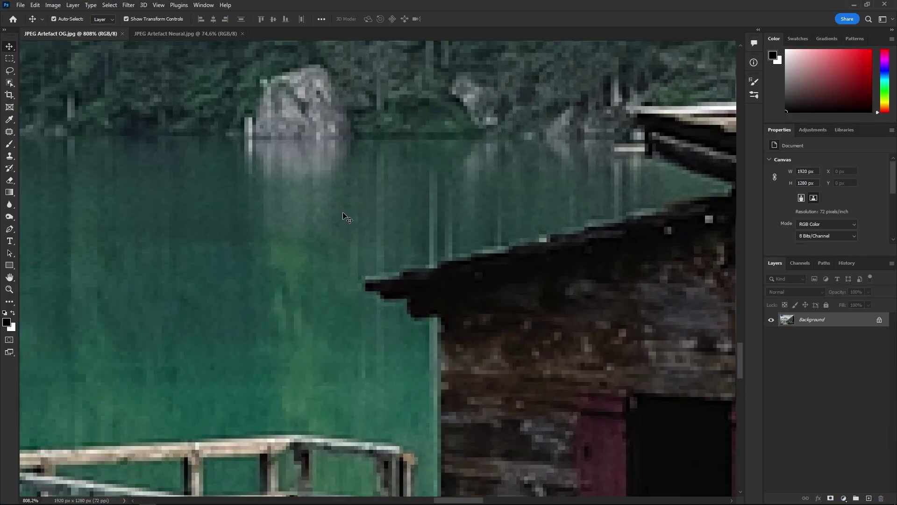
{"action": "left_click", "coordinate": [210, 34]}
{"action": "scroll", "coordinate": [421, 360], "scroll_direction": "up", "scroll_amount": 10}
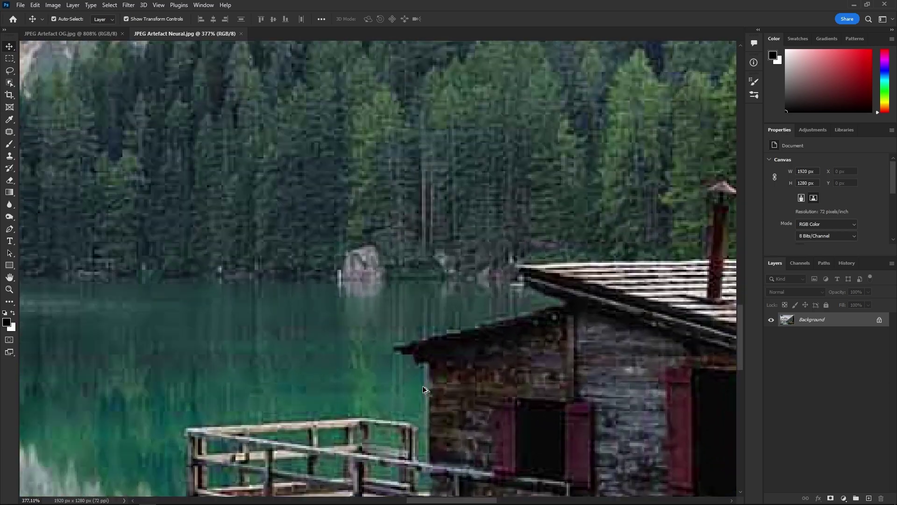
{"action": "scroll", "coordinate": [419, 360], "scroll_direction": "up", "scroll_amount": 3}
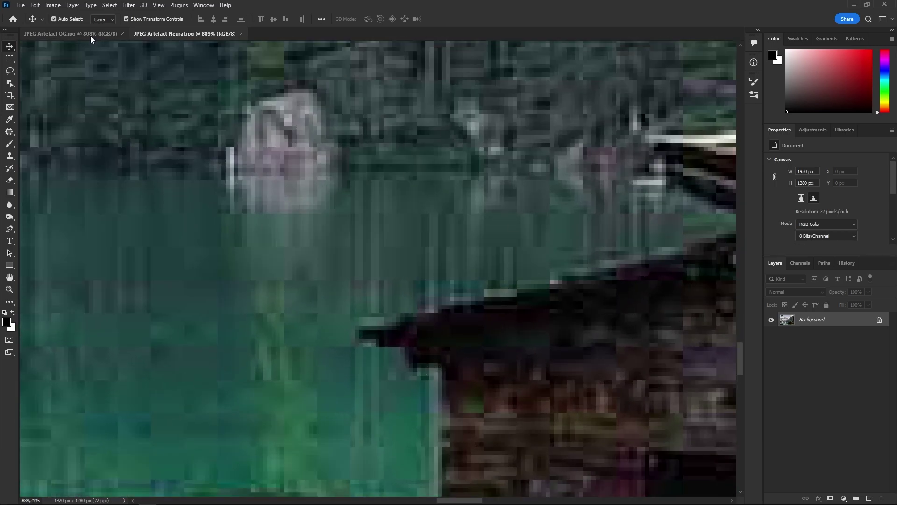
{"action": "left_click", "coordinate": [91, 35]}
{"action": "left_click", "coordinate": [175, 30]}
{"action": "left_click", "coordinate": [86, 32]}
{"action": "left_click", "coordinate": [178, 33]}
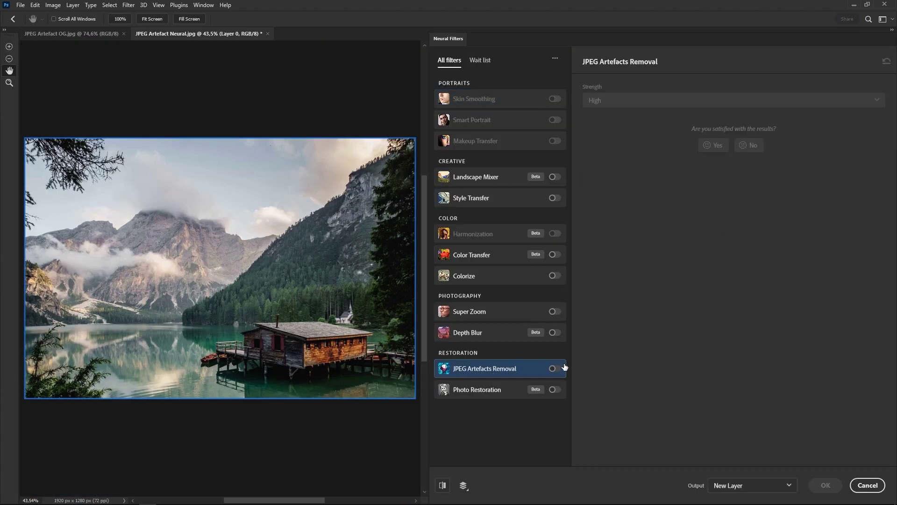
{"action": "left_click", "coordinate": [554, 369]}
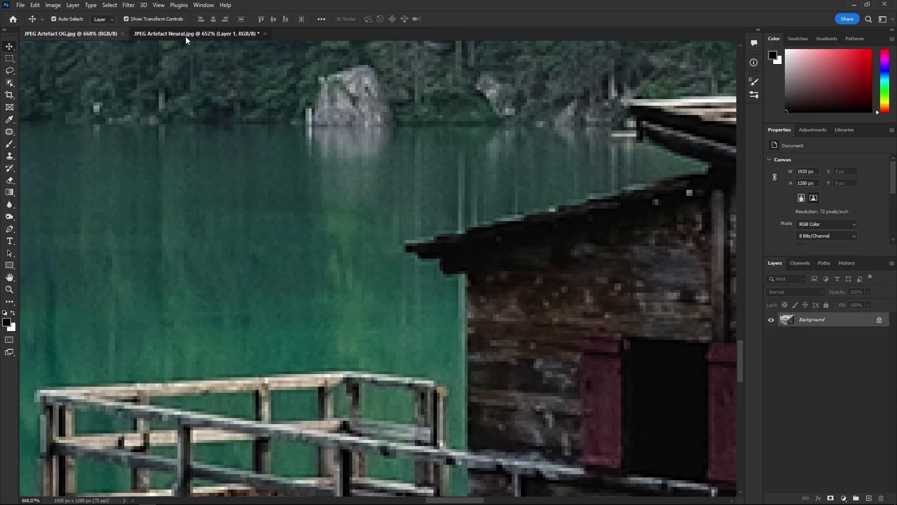
- Compare the filtered layer in JPEG Artefact Neural.jpg with the original image in JPEG Artefact OG.jpg
{"action": "left_click", "coordinate": [184, 37]}
{"action": "left_click", "coordinate": [102, 35]}
{"action": "left_click", "coordinate": [183, 35]}
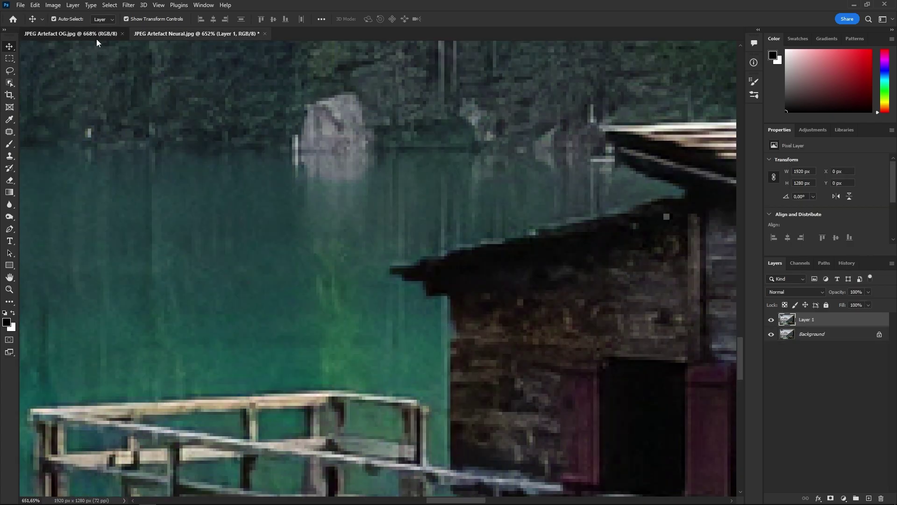
{"action": "left_click", "coordinate": [97, 37]}
{"action": "left_click", "coordinate": [179, 35]}
{"action": "left_click", "coordinate": [47, 33]}
{"action": "left_click", "coordinate": [192, 34]}
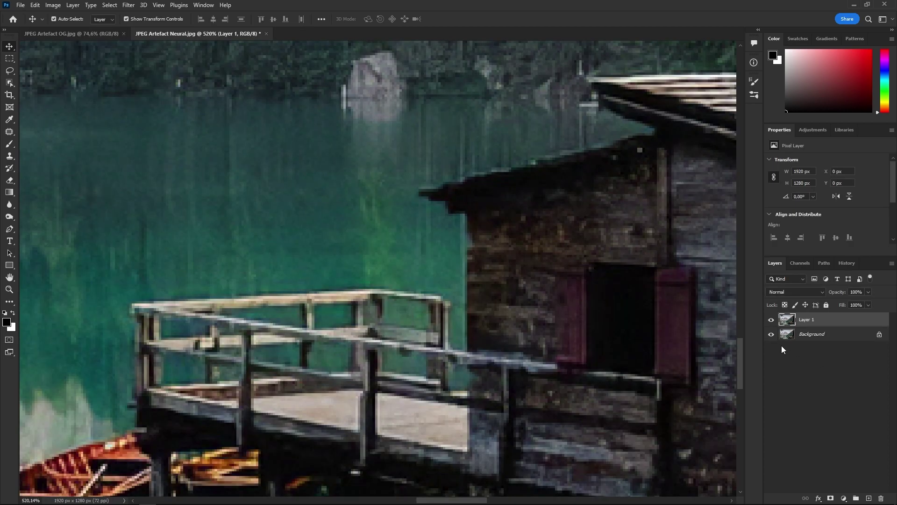
- Toggle Layer 1's visibility repeatedly to compare the artefact removal result with the compressed Background around the hut
{"action": "left_click", "coordinate": [771, 320]}
{"action": "left_click", "coordinate": [772, 320]}
{"action": "left_click", "coordinate": [771, 320]}
{"action": "left_click", "coordinate": [771, 320]}
{"action": "left_click", "coordinate": [772, 320]}
{"action": "left_click", "coordinate": [771, 320]}
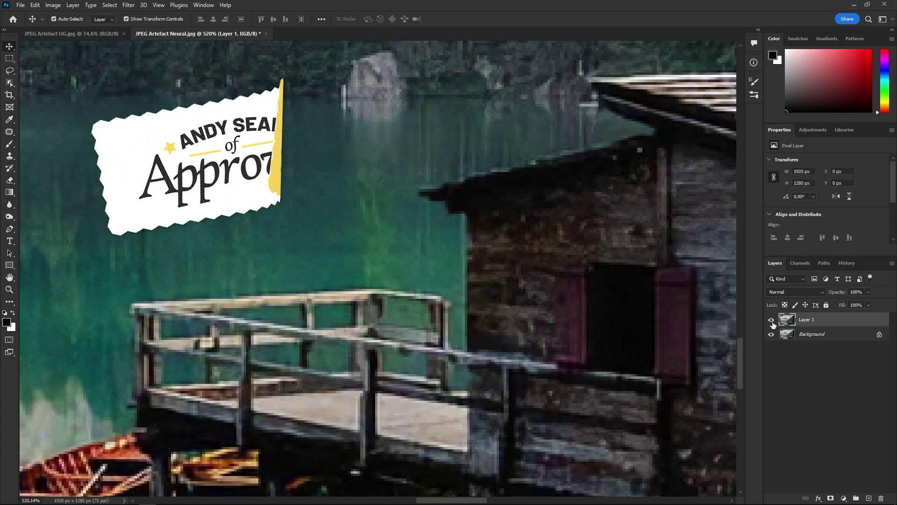
{"action": "left_click", "coordinate": [772, 320]}
{"action": "left_click", "coordinate": [771, 320]}
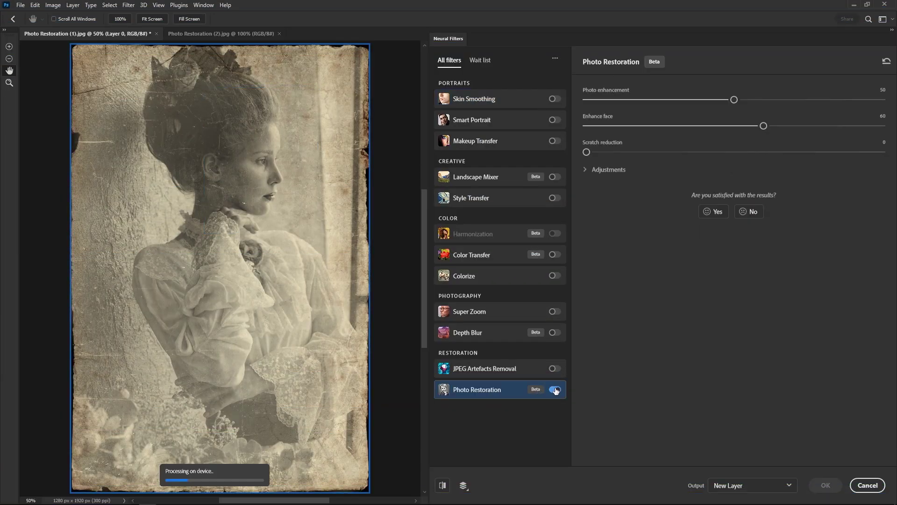
- Compare the old portrait in Photo Restoration (1).jpg with and without the Photo Restoration filter
{"action": "left_click", "coordinate": [448, 487]}
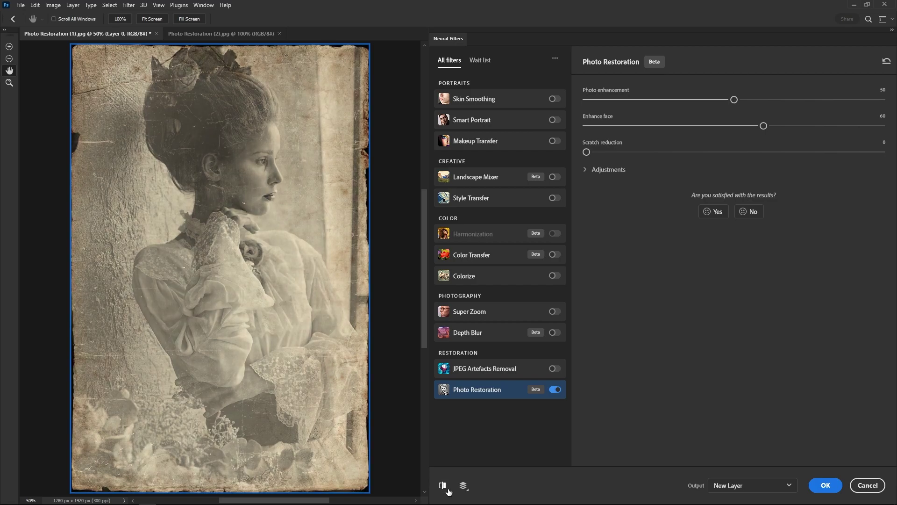
{"action": "left_click", "coordinate": [448, 490]}
{"action": "left_click", "coordinate": [448, 489]}
{"action": "left_click", "coordinate": [448, 489]}
{"action": "left_click", "coordinate": [447, 490]}
{"action": "left_click", "coordinate": [448, 489]}
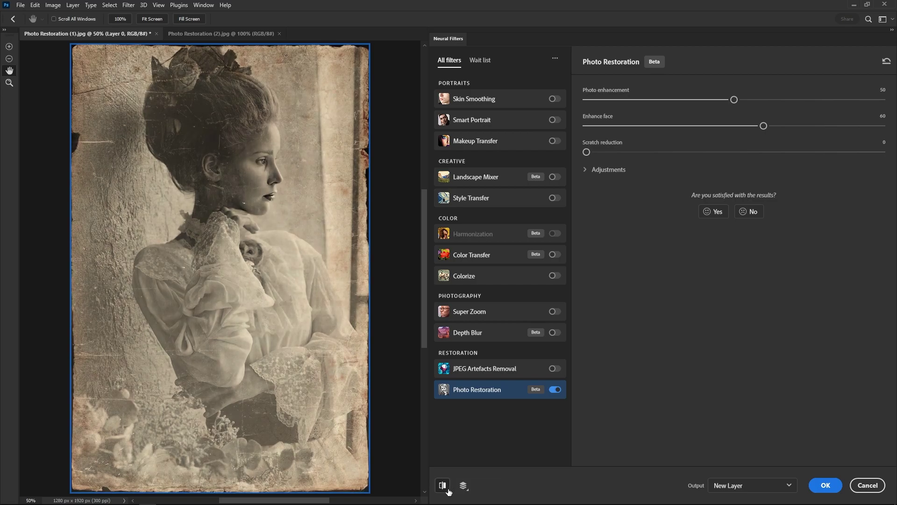
- Expand the Photo Restoration adjustments, set scratch reduction to 40 and compare the portrait before and after
{"action": "left_click", "coordinate": [587, 169]}
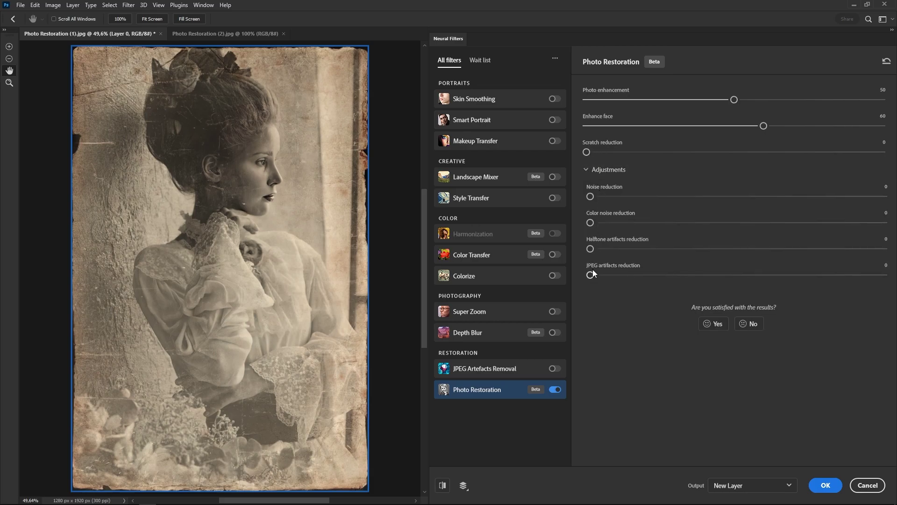
{"action": "left_click_drag", "start_coordinate": [587, 152], "coordinate": [703, 167]}
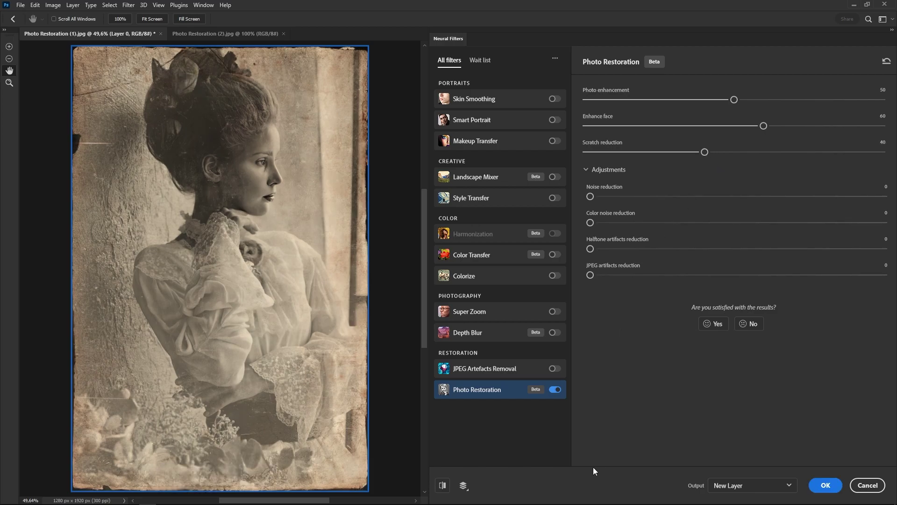
{"action": "left_click", "coordinate": [442, 485]}
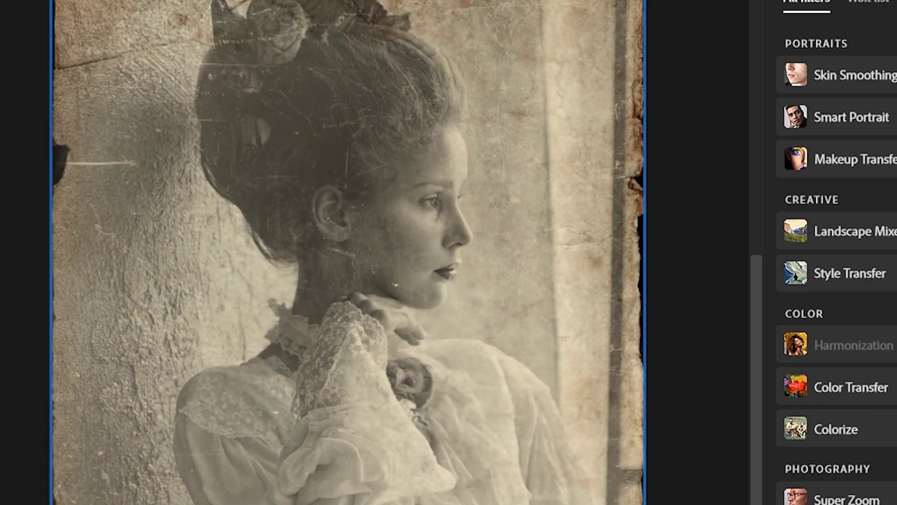
{"action": "left_click", "coordinate": [442, 486]}
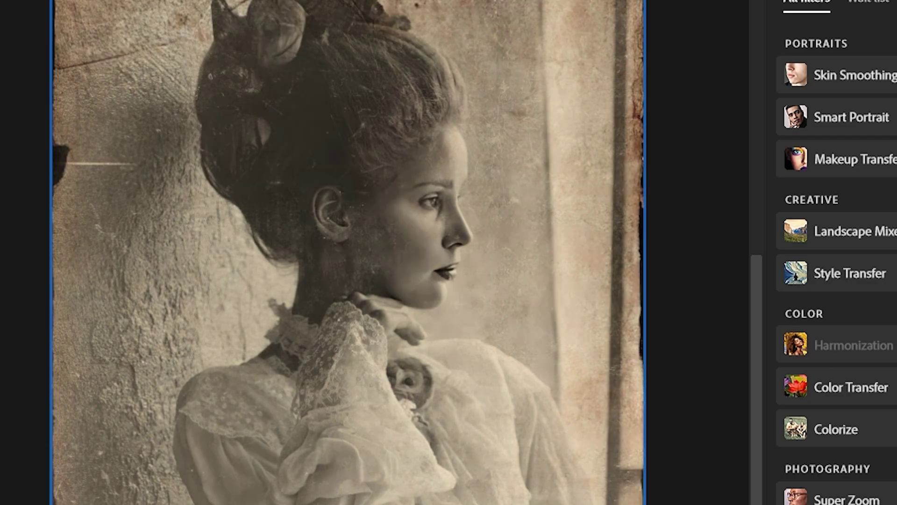
{"action": "left_click", "coordinate": [442, 485]}
{"action": "left_click", "coordinate": [442, 485]}
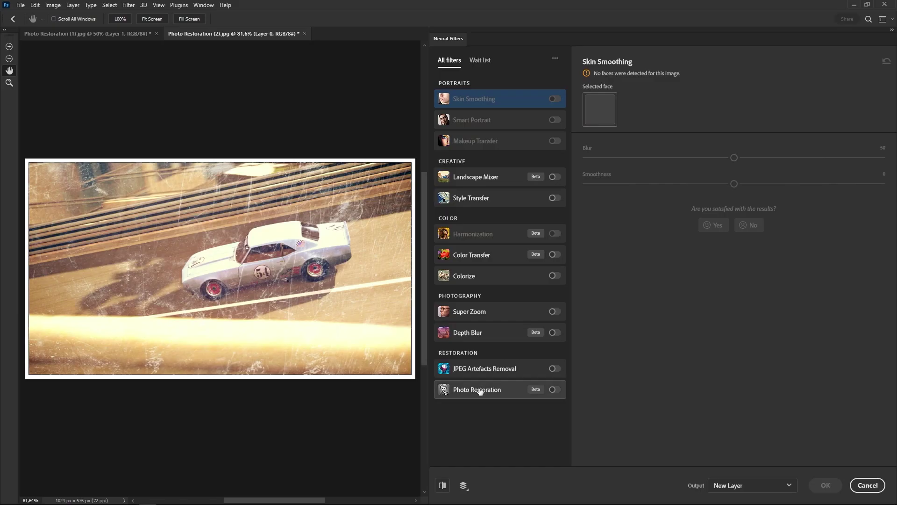
- Enable Photo Restoration on the scratched race car photo, Photo Restoration (2).jpg, and inspect the car up close
{"action": "left_click", "coordinate": [553, 389]}
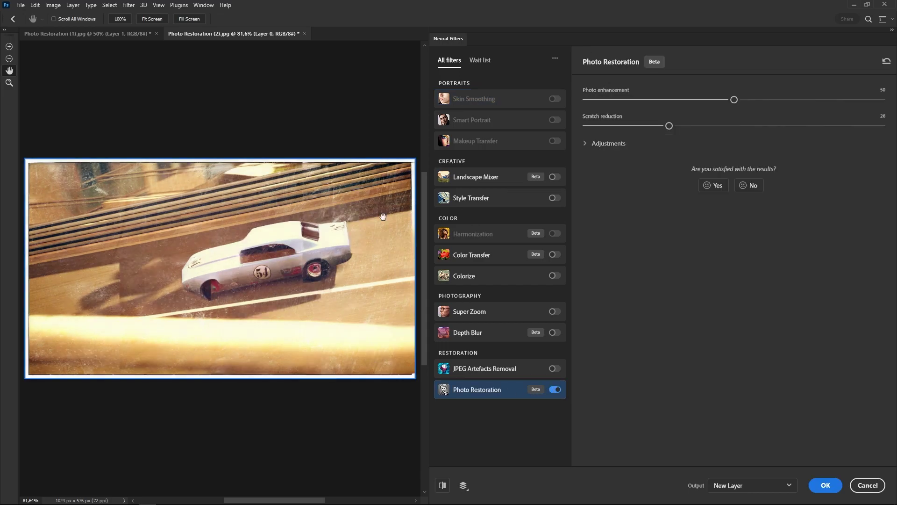
{"action": "left_click", "coordinate": [232, 276], "text": "ctrl"}
{"action": "left_click", "coordinate": [233, 276]}
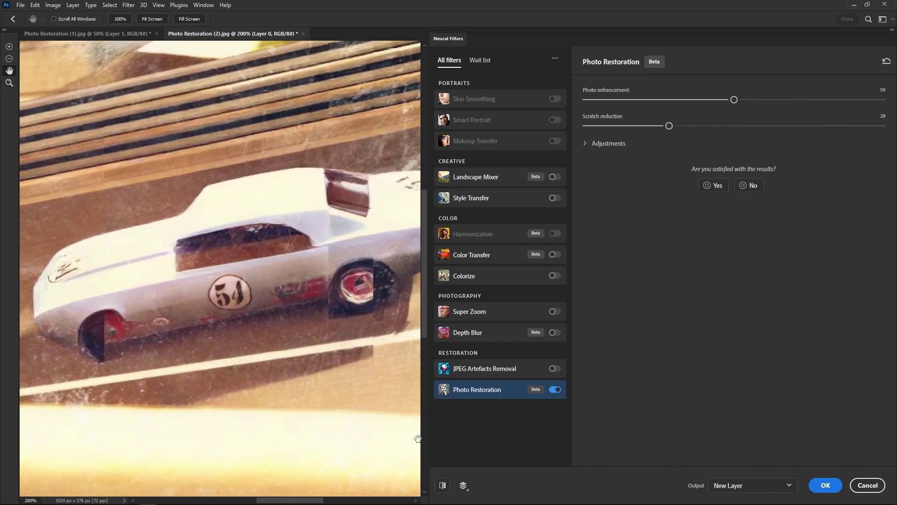
- Compare the race car before and after restoration, and lower scratch reduction to 7
{"action": "left_click", "coordinate": [440, 486]}
{"action": "left_click", "coordinate": [440, 487]}
{"action": "left_click", "coordinate": [440, 486]}
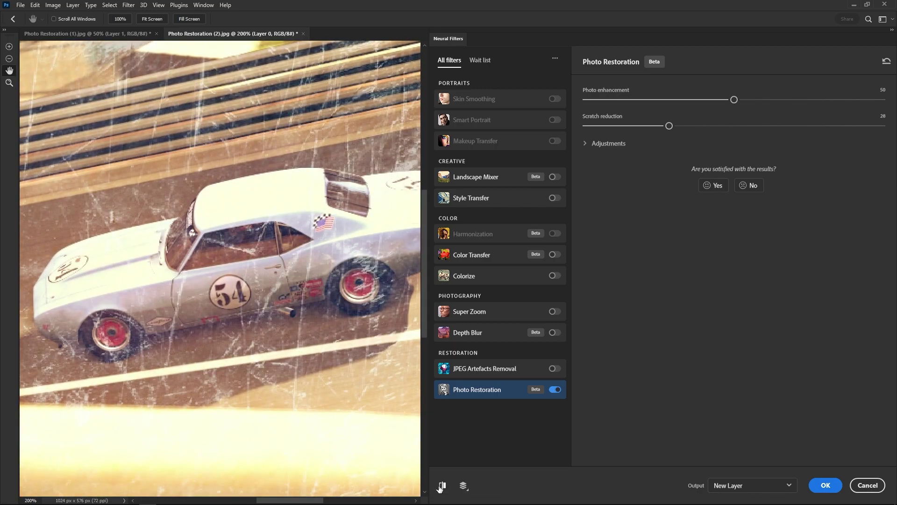
{"action": "left_click", "coordinate": [440, 486]}
{"action": "left_click", "coordinate": [441, 486]}
{"action": "left_click", "coordinate": [440, 486]}
{"action": "left_click", "coordinate": [441, 486]}
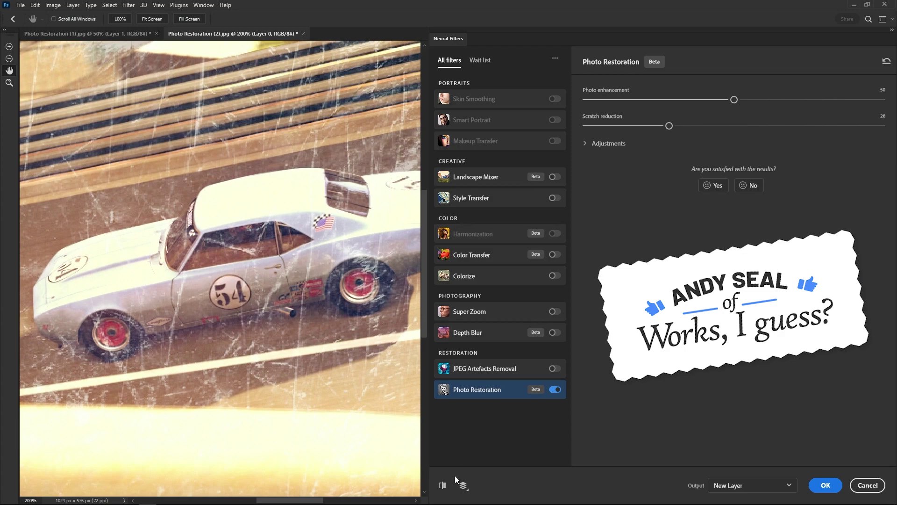
{"action": "left_click_drag", "start_coordinate": [669, 126], "coordinate": [604, 126]}
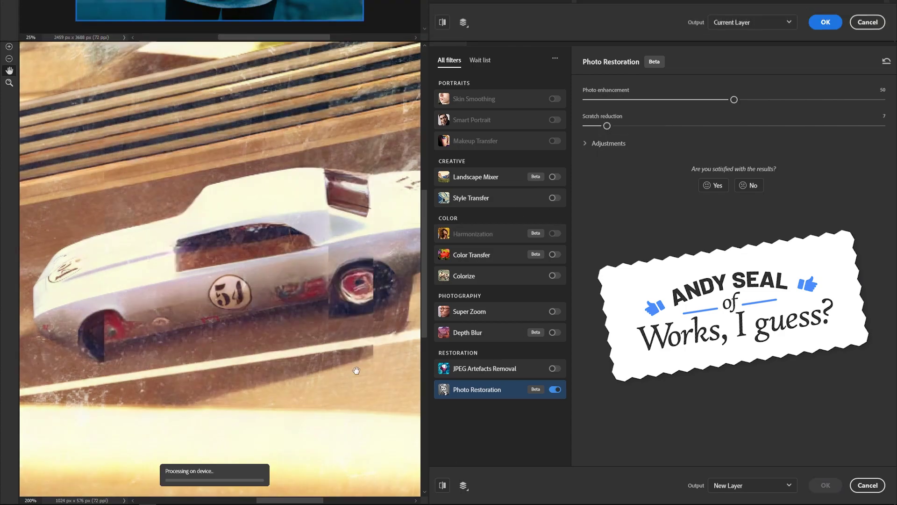